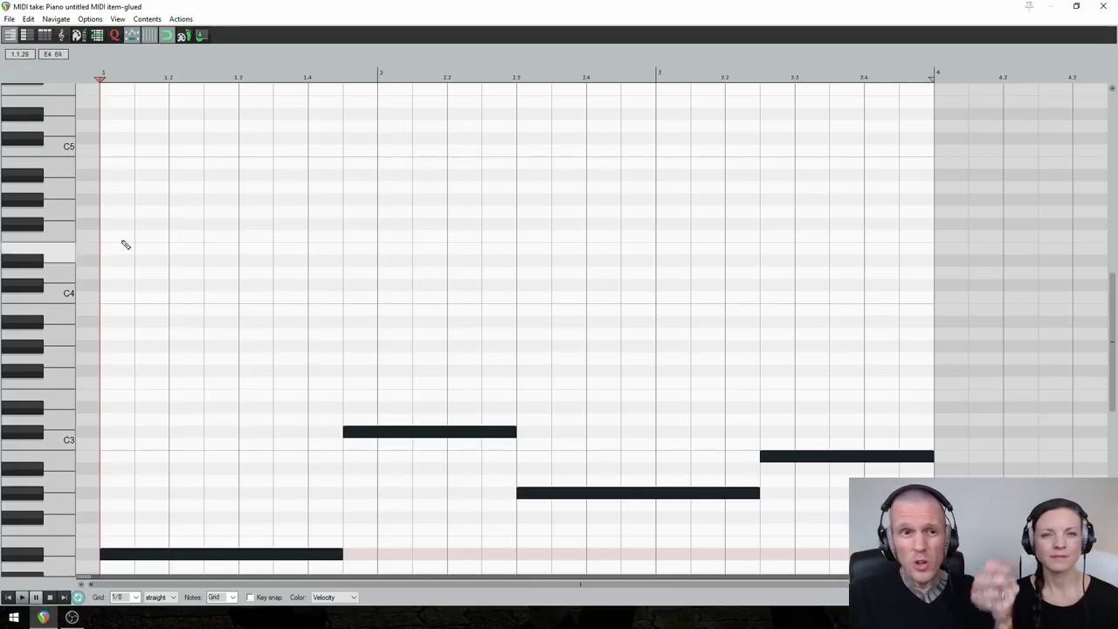
Draw a held D#5 top note from bar 1 to near bar 4, ending on a short C#5
drag(115, 114, 897, 115)
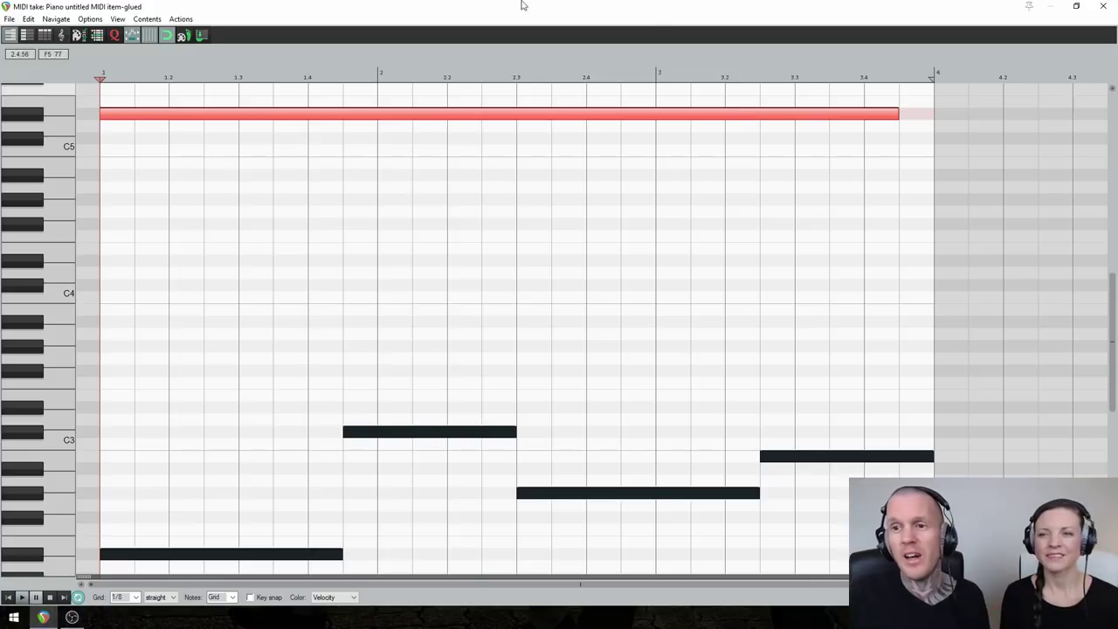
click(907, 142)
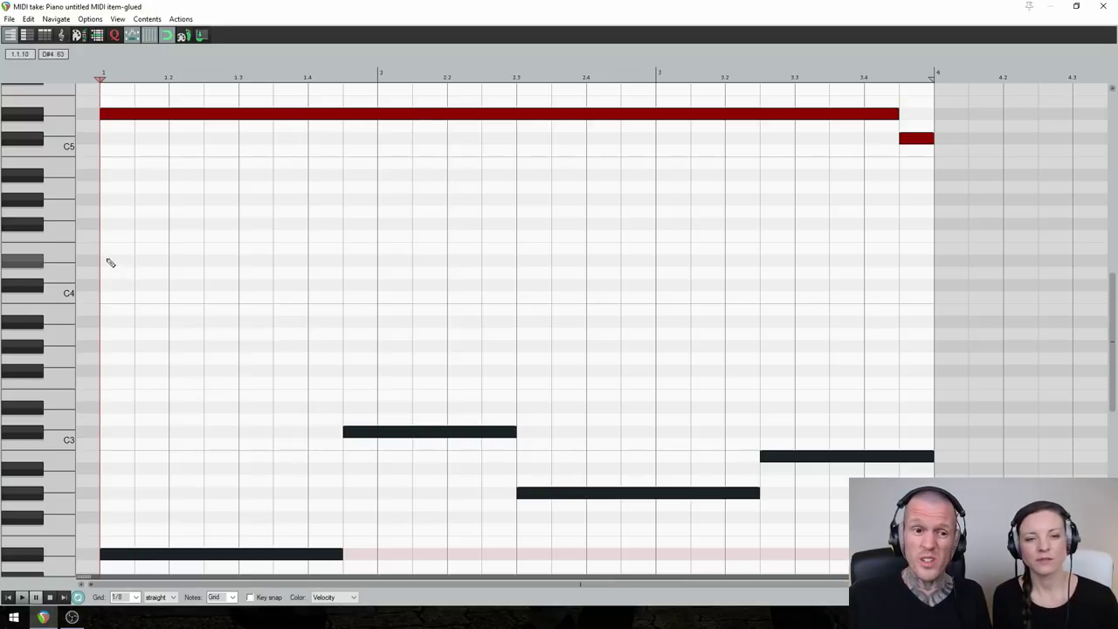
Stack three-note triads over the bass notes of bars 1 and 2, matching their lengths
drag(110, 263, 343, 262)
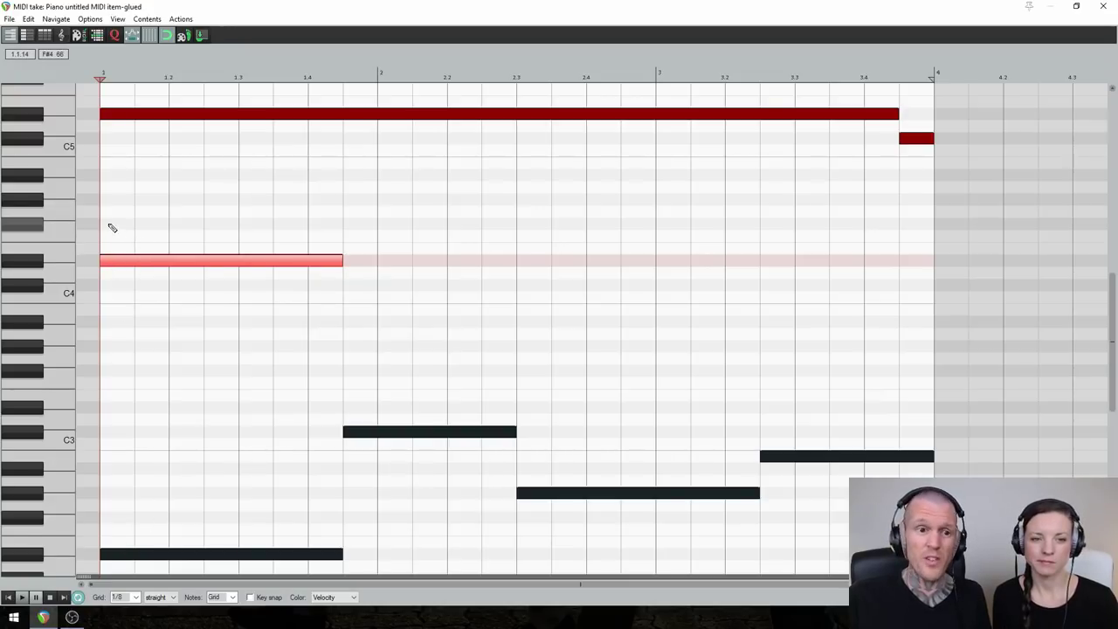
drag(112, 228, 339, 227)
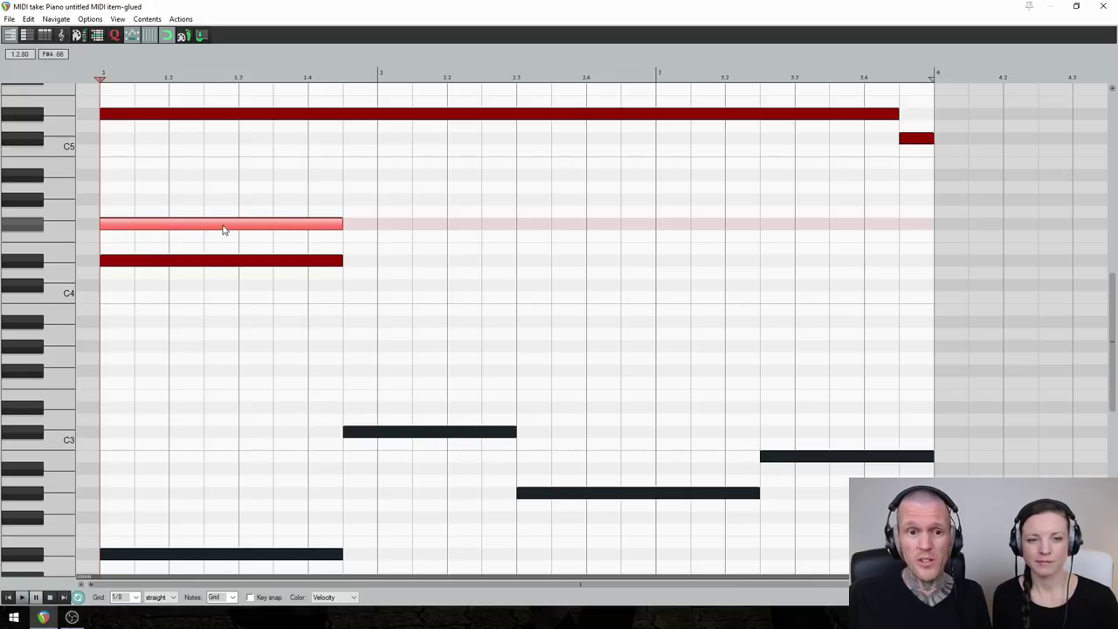
drag(113, 176, 338, 169)
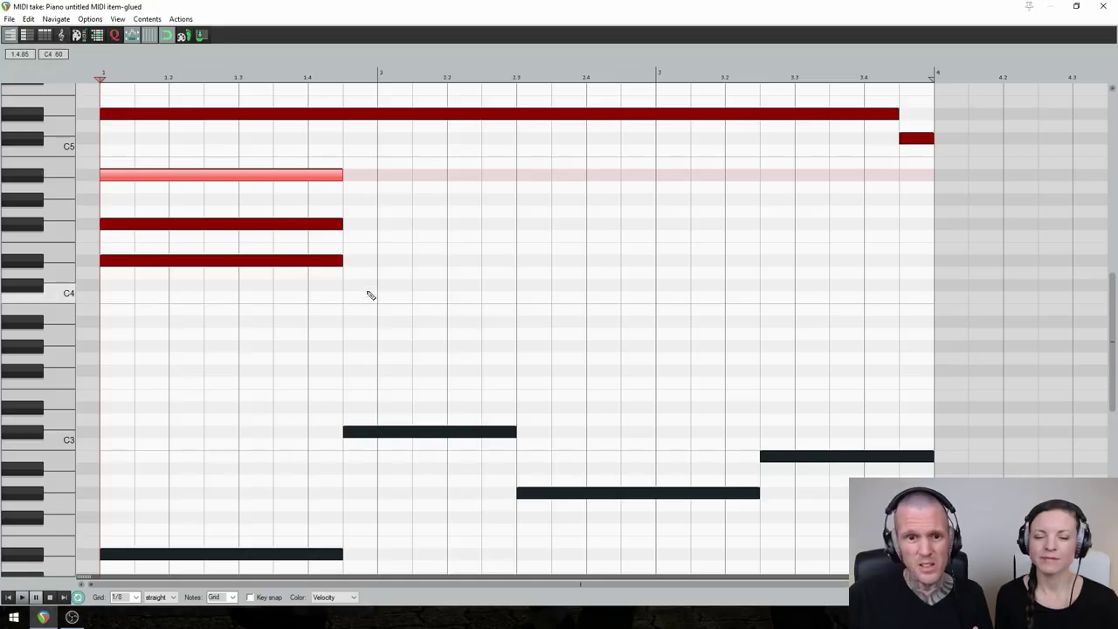
drag(349, 287, 505, 289)
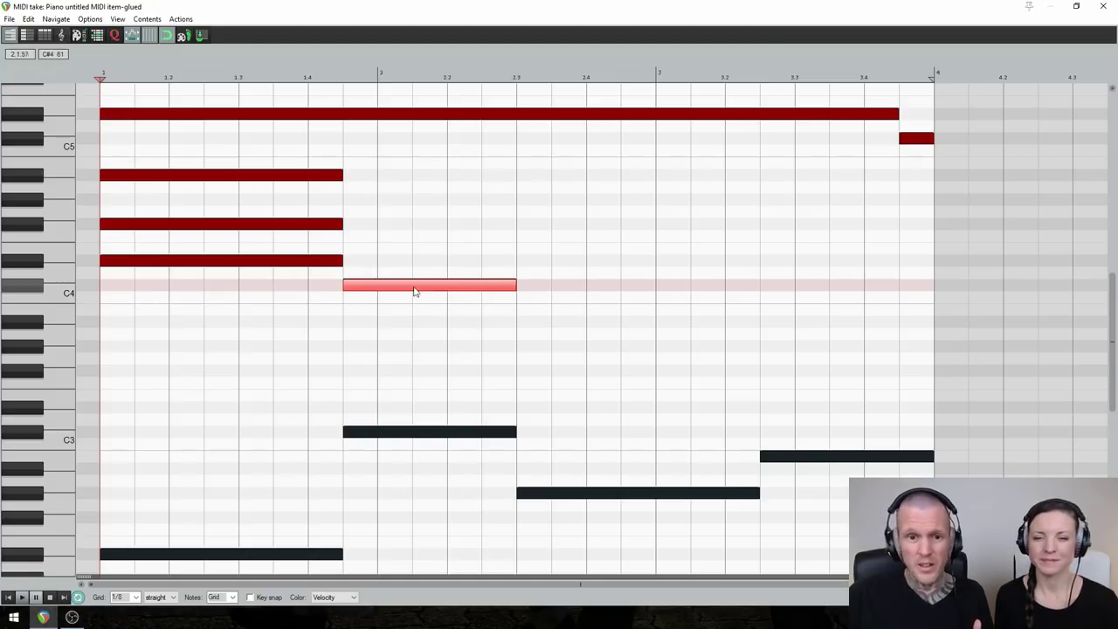
drag(354, 236, 512, 241)
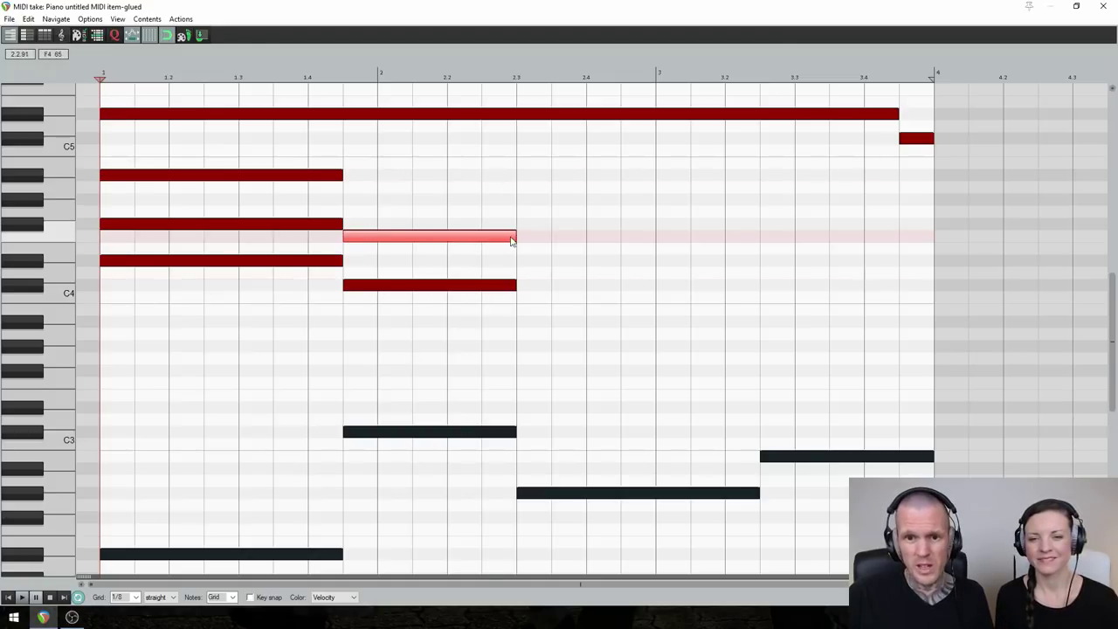
drag(360, 200, 512, 202)
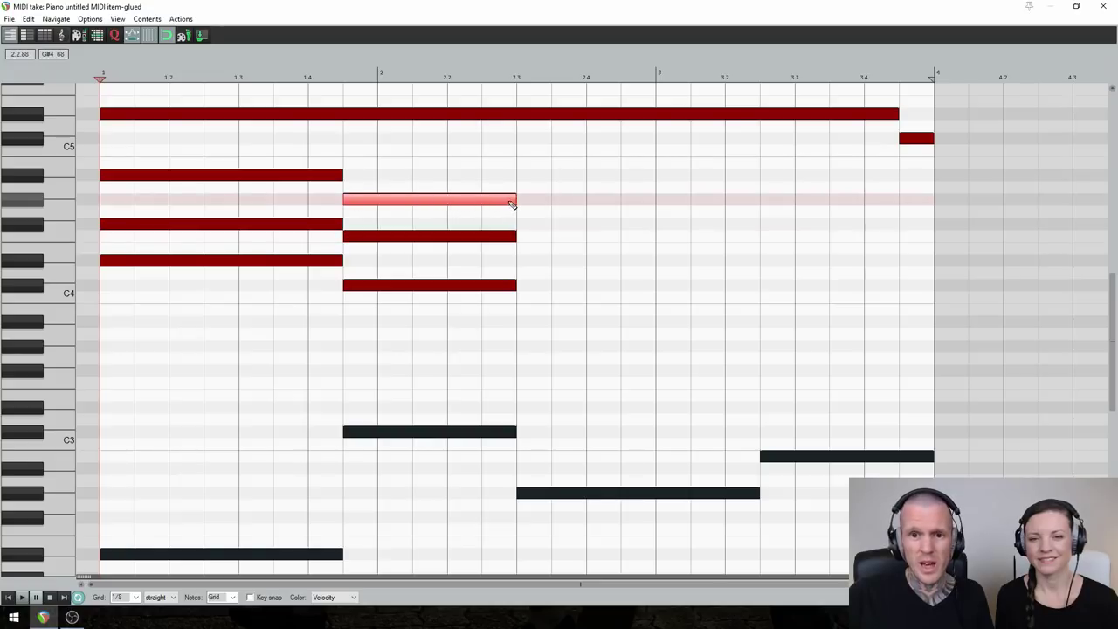
Check the third and last bass pitches and stack a three-note triad over each
click(563, 494)
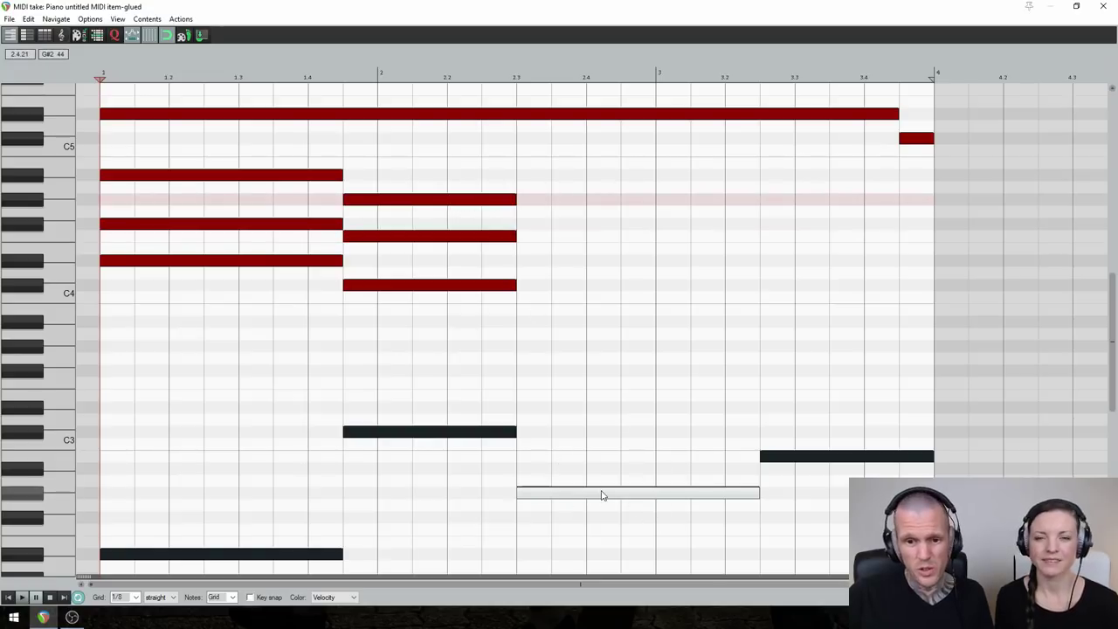
drag(529, 348, 753, 349)
drag(531, 313, 754, 313)
drag(521, 262, 757, 262)
click(816, 456)
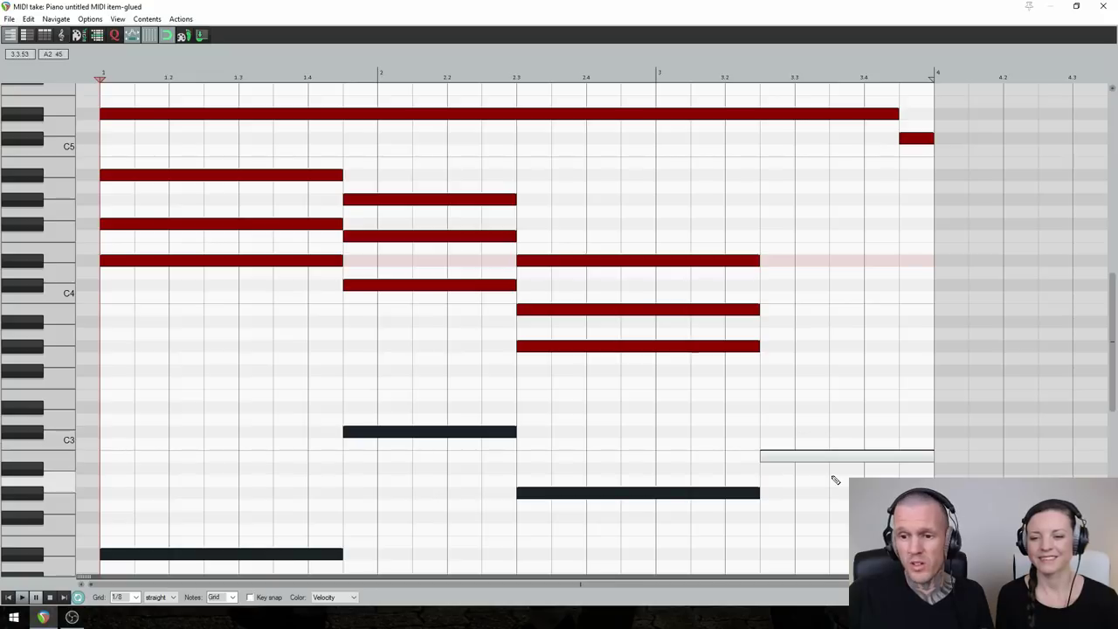
drag(767, 311, 933, 310)
drag(781, 260, 931, 260)
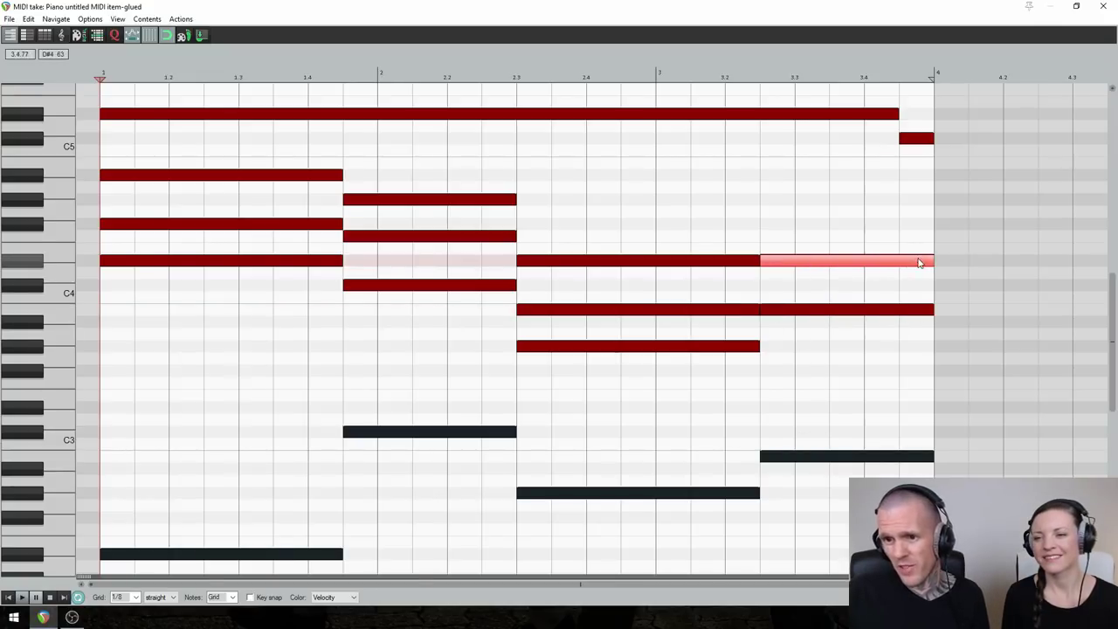
drag(766, 224, 924, 227)
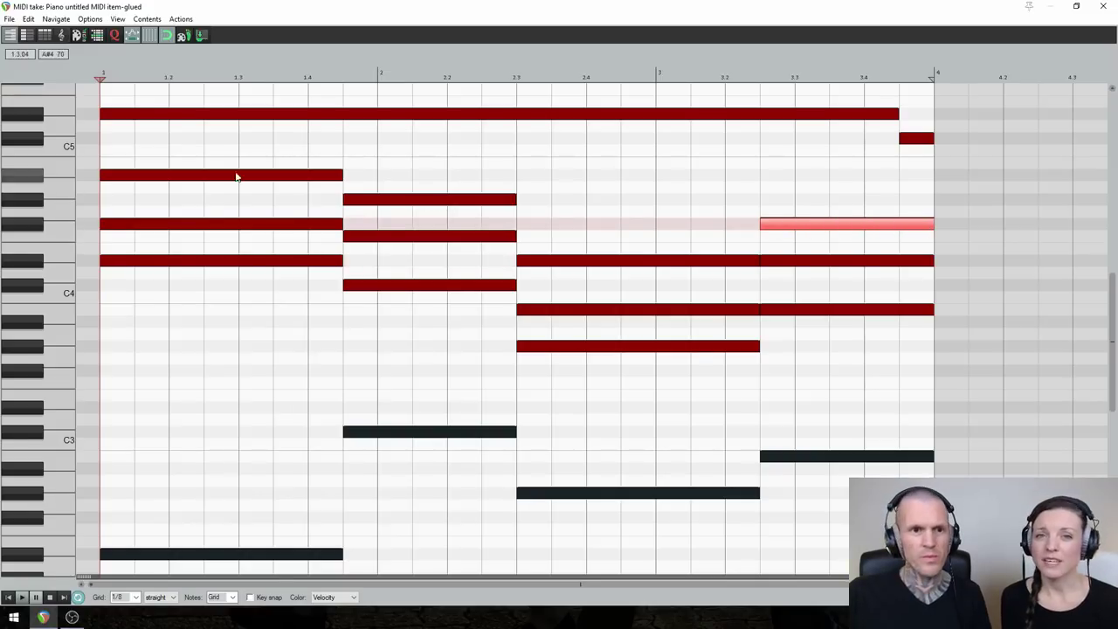
Select each of the four chords in turn to audition them
drag(179, 206, 259, 288)
drag(389, 158, 463, 311)
drag(580, 205, 660, 348)
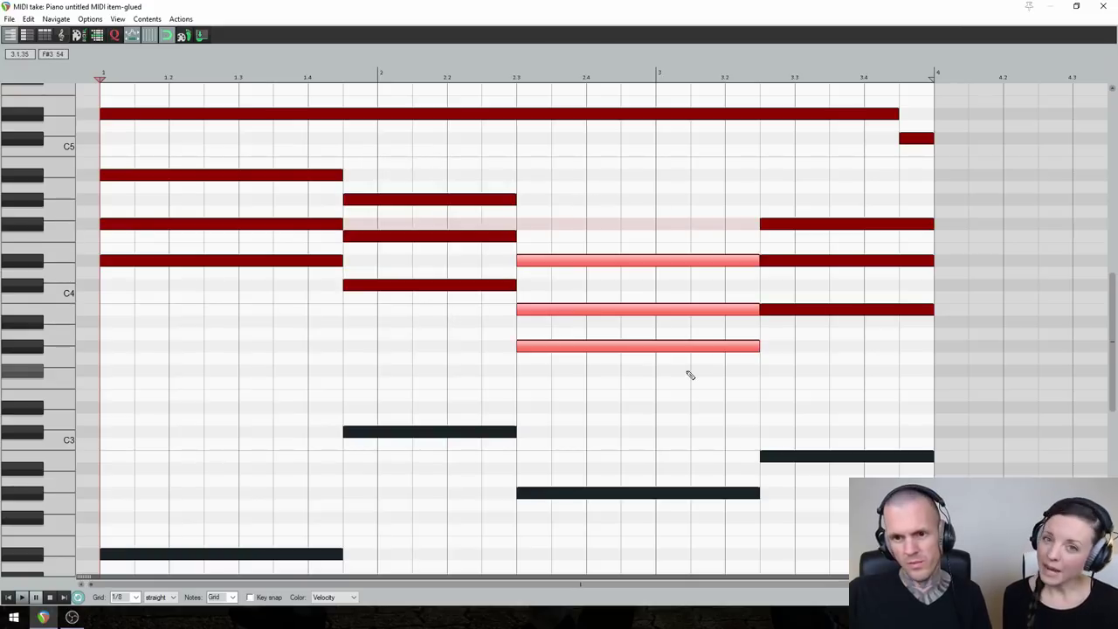
drag(832, 169, 916, 337)
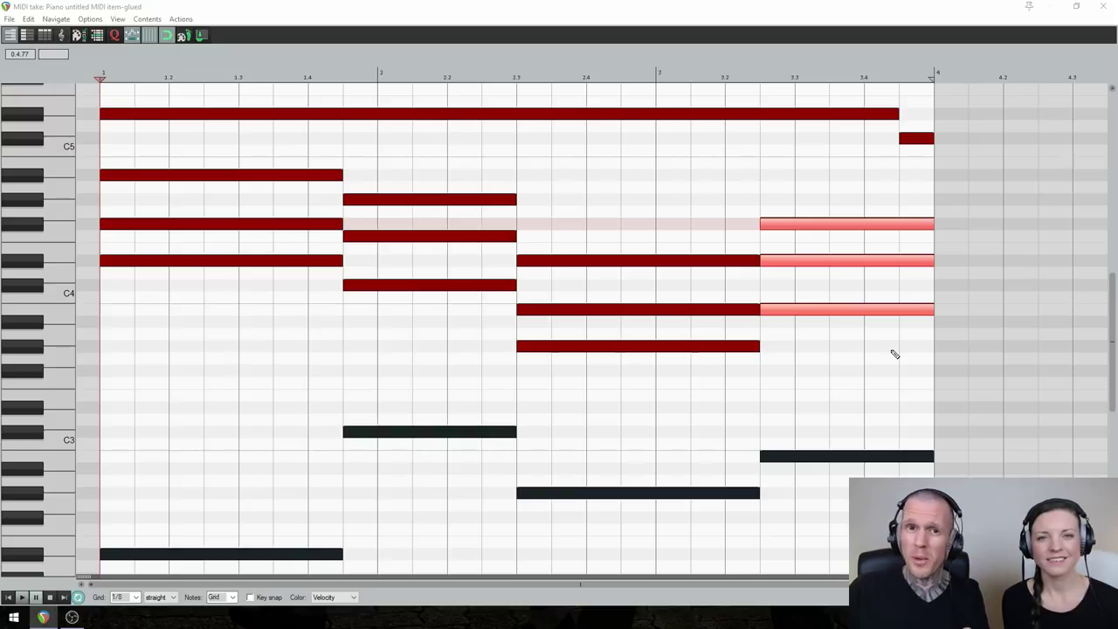
Move the third chord's bottom note up an octave to the top of the chord
click(752, 310)
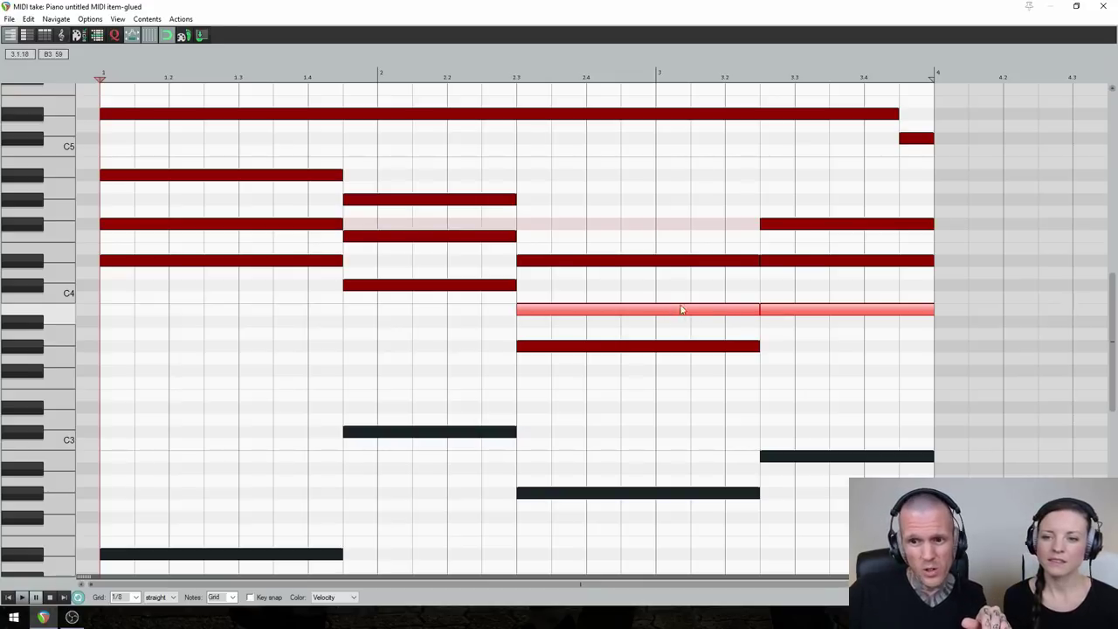
click(599, 347)
drag(599, 347, 599, 206)
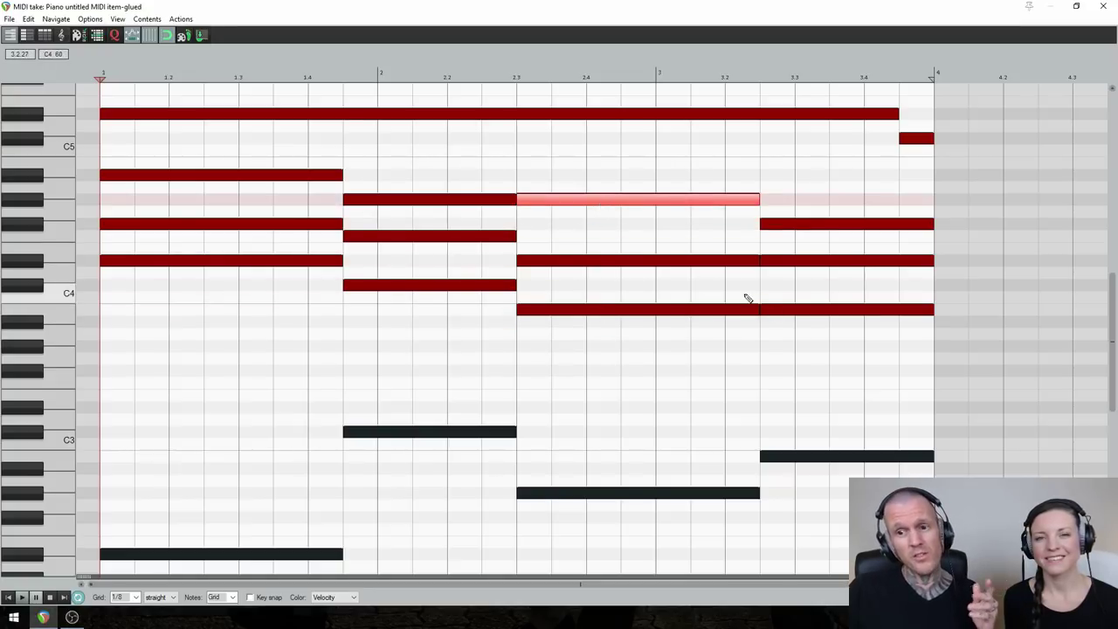
Select the shared common tones and each chord to audition the new voicings
drag(744, 297, 786, 322)
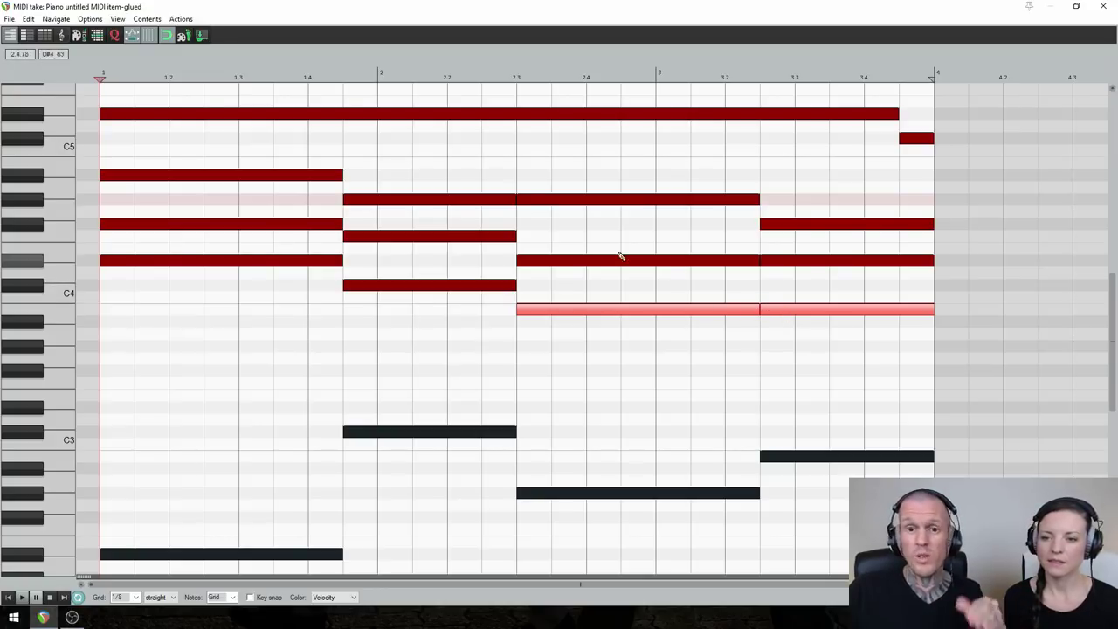
drag(496, 177, 522, 208)
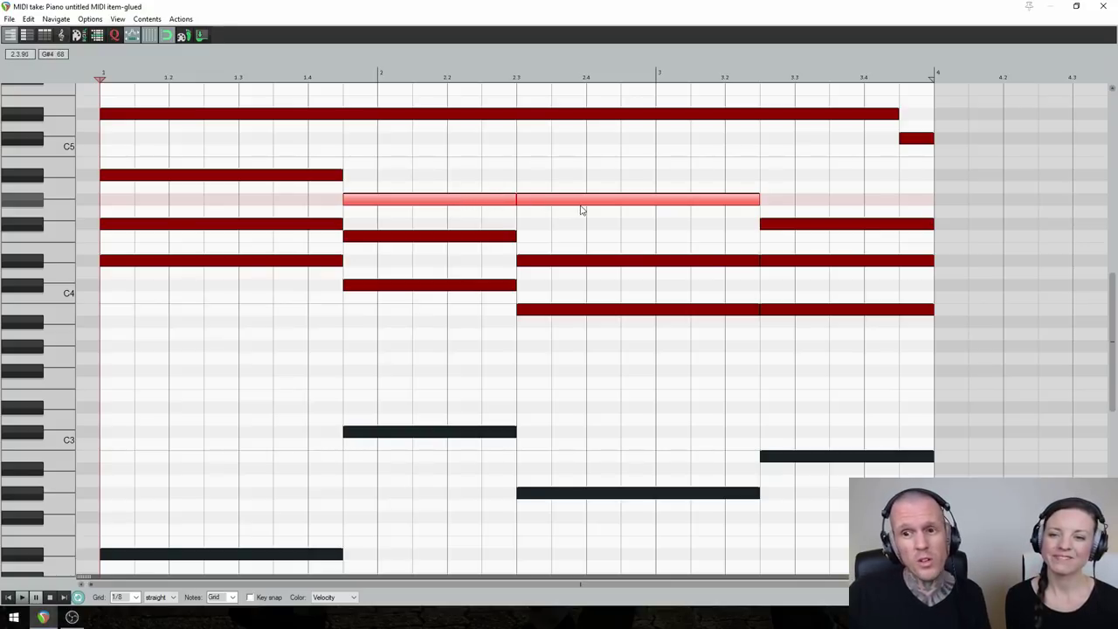
drag(594, 170, 656, 328)
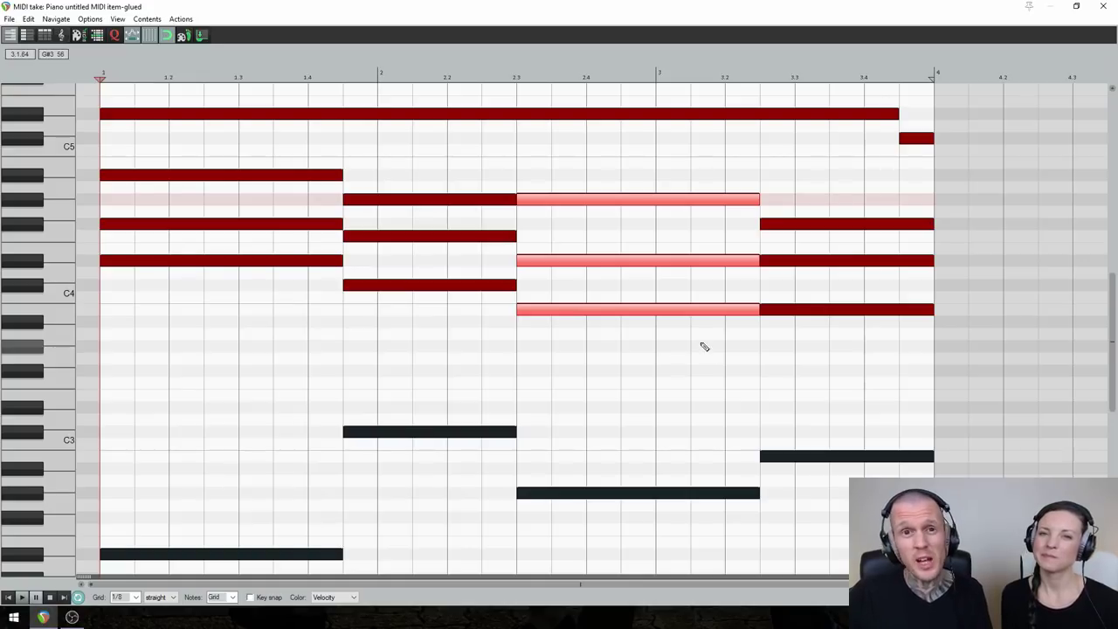
drag(837, 203, 883, 341)
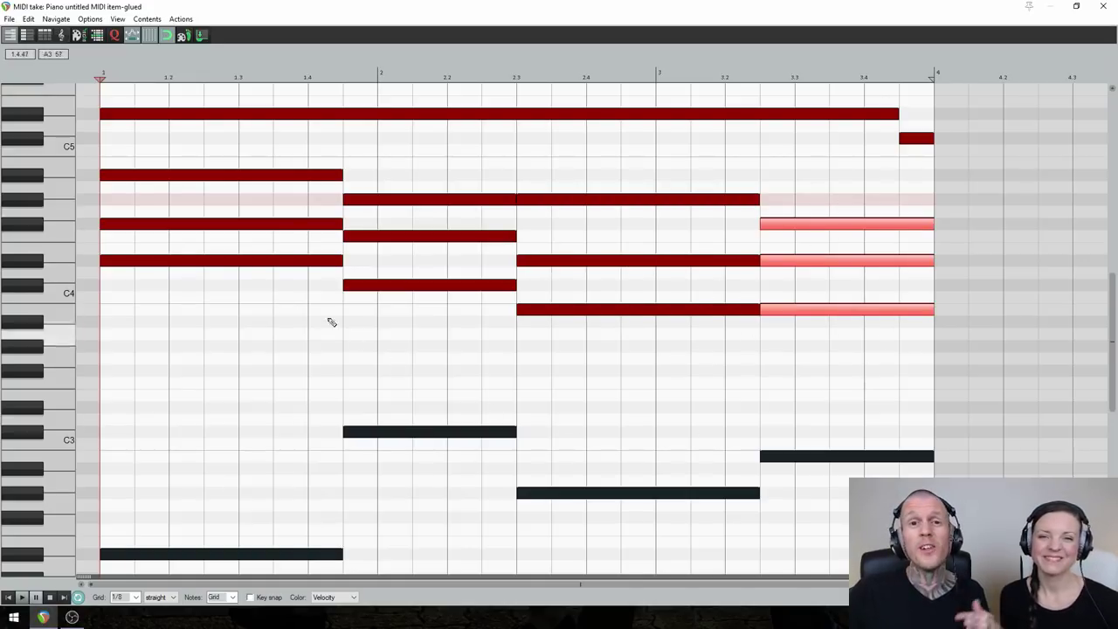
drag(135, 149, 204, 274)
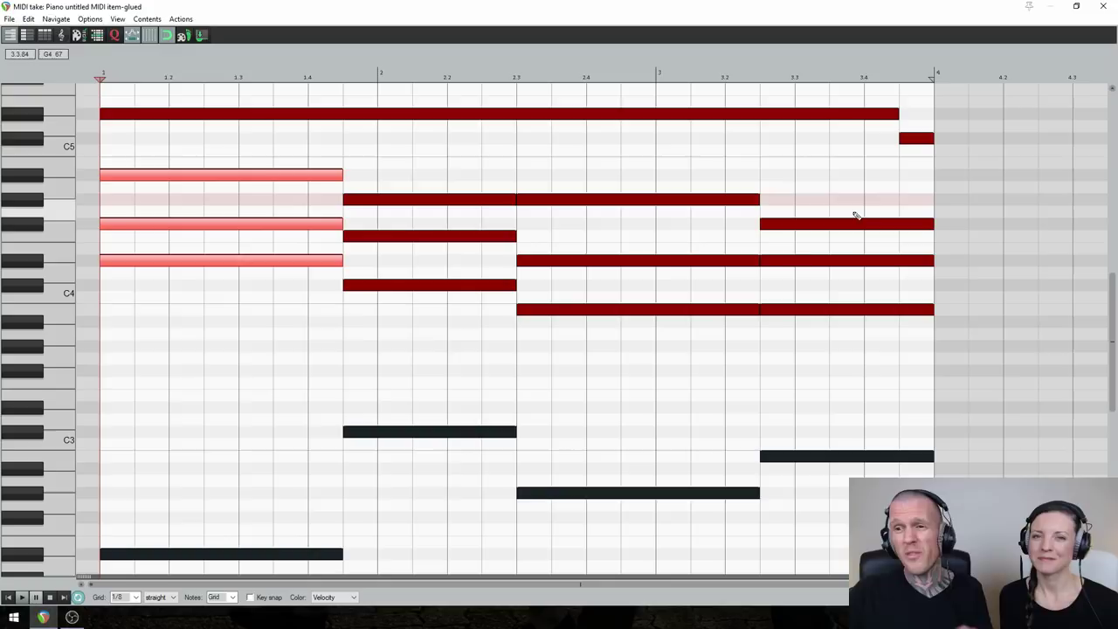
Split the last chord's lowest note just before bar 4 and raise the short end piece
drag(862, 210, 891, 262)
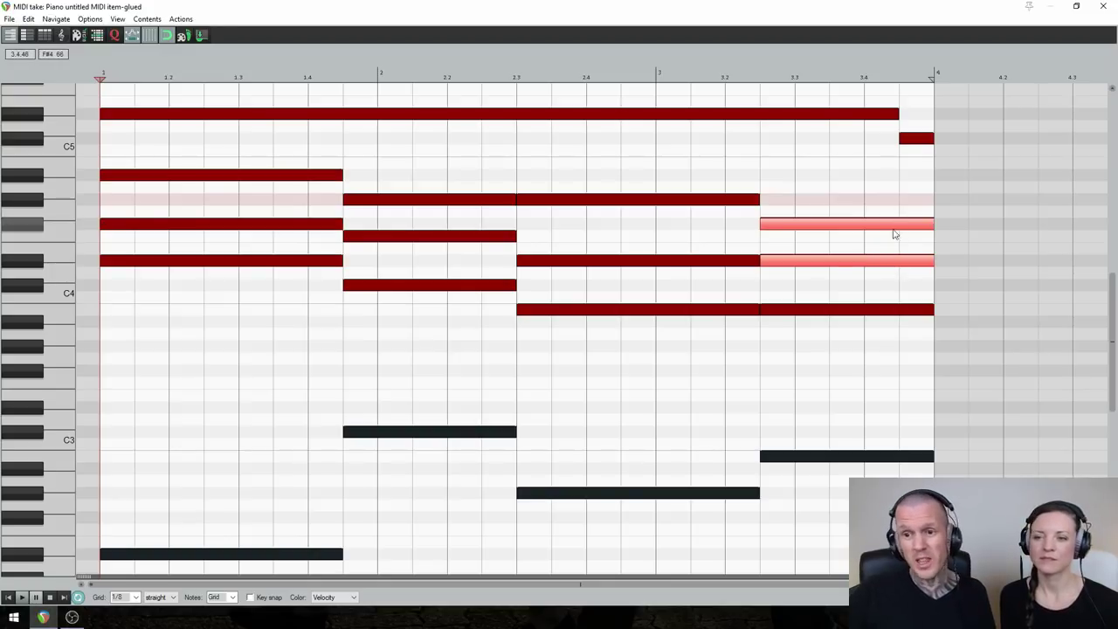
click(903, 309)
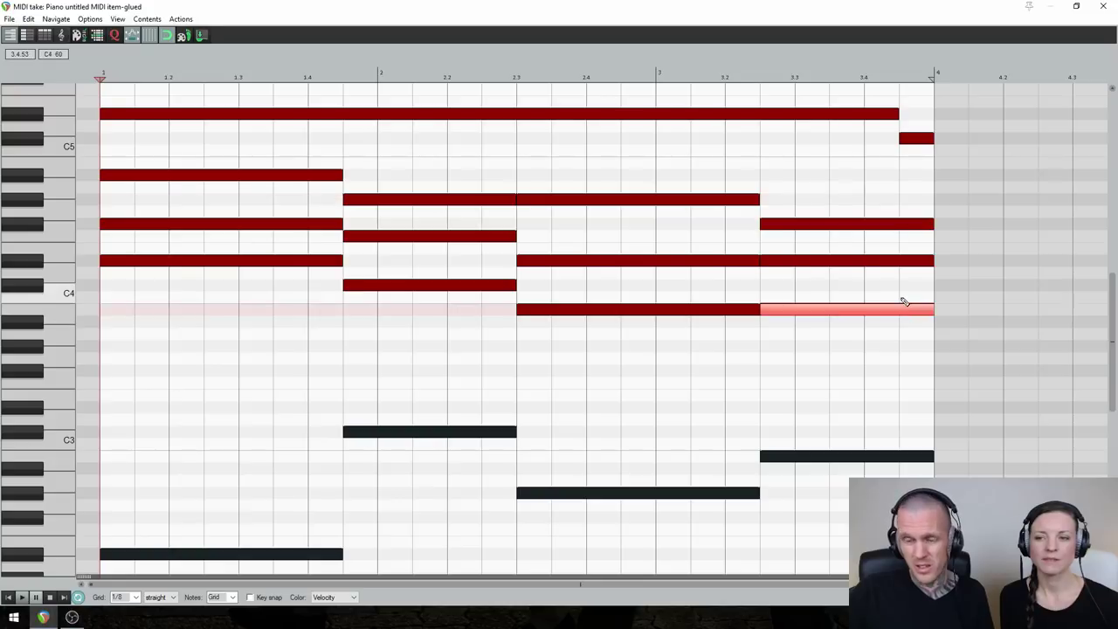
click(904, 310)
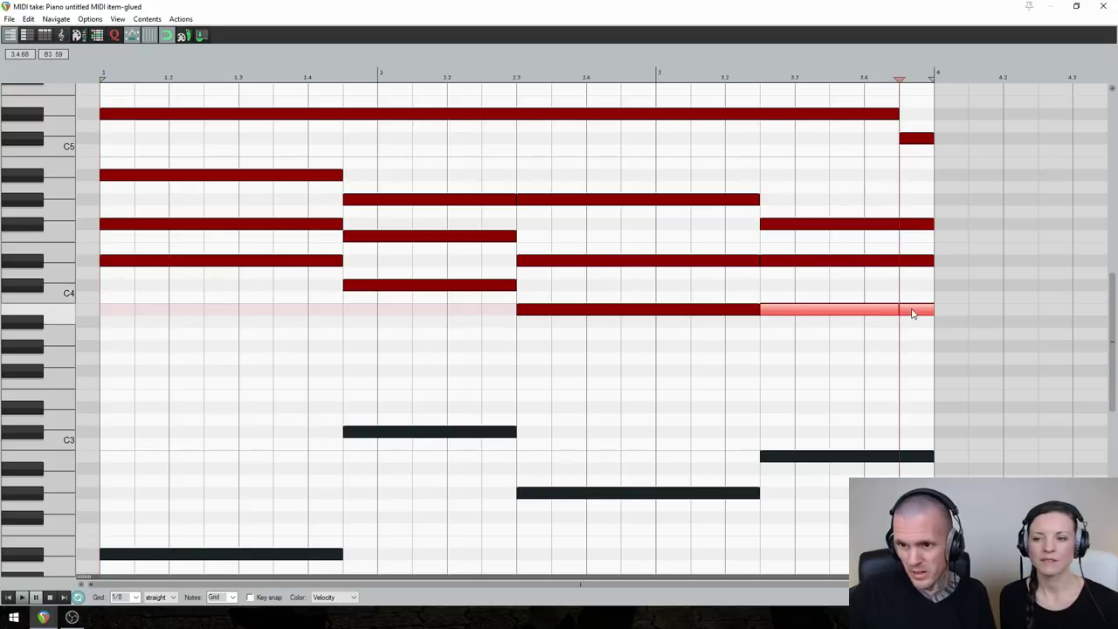
key(s)
drag(910, 314, 908, 169)
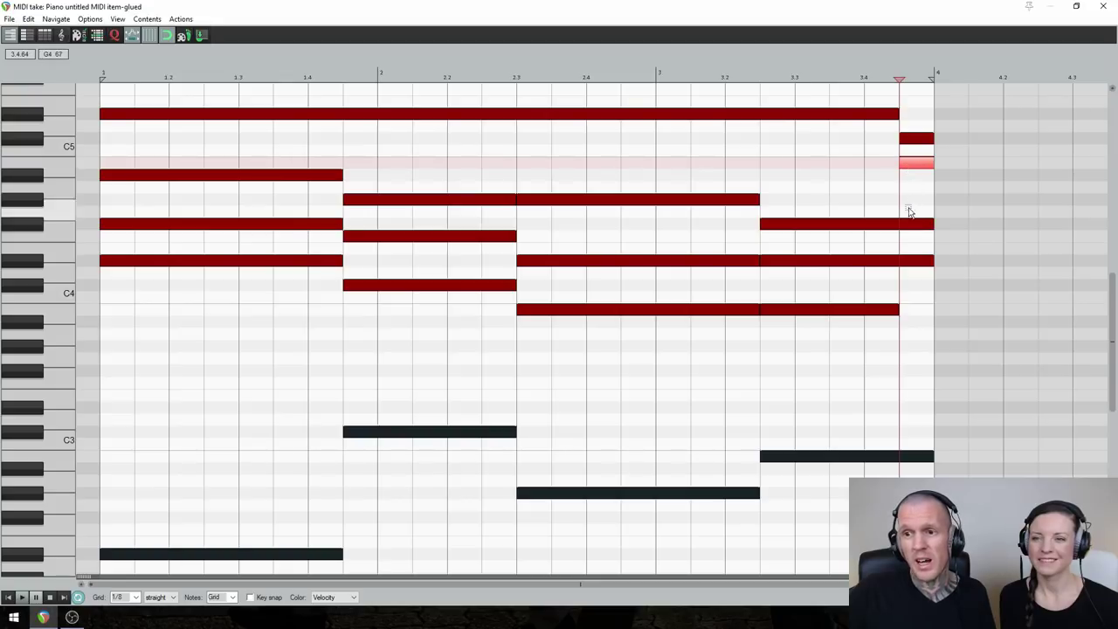
Compare the middle notes of the last and first chords, then play from the start
drag(908, 212, 924, 262)
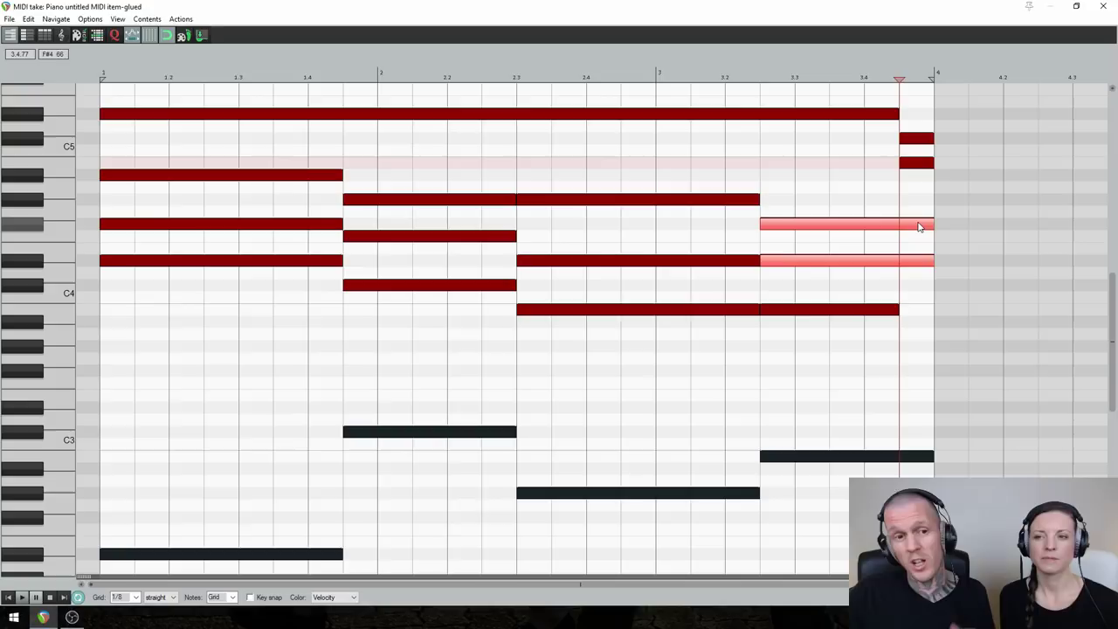
drag(105, 280, 137, 220)
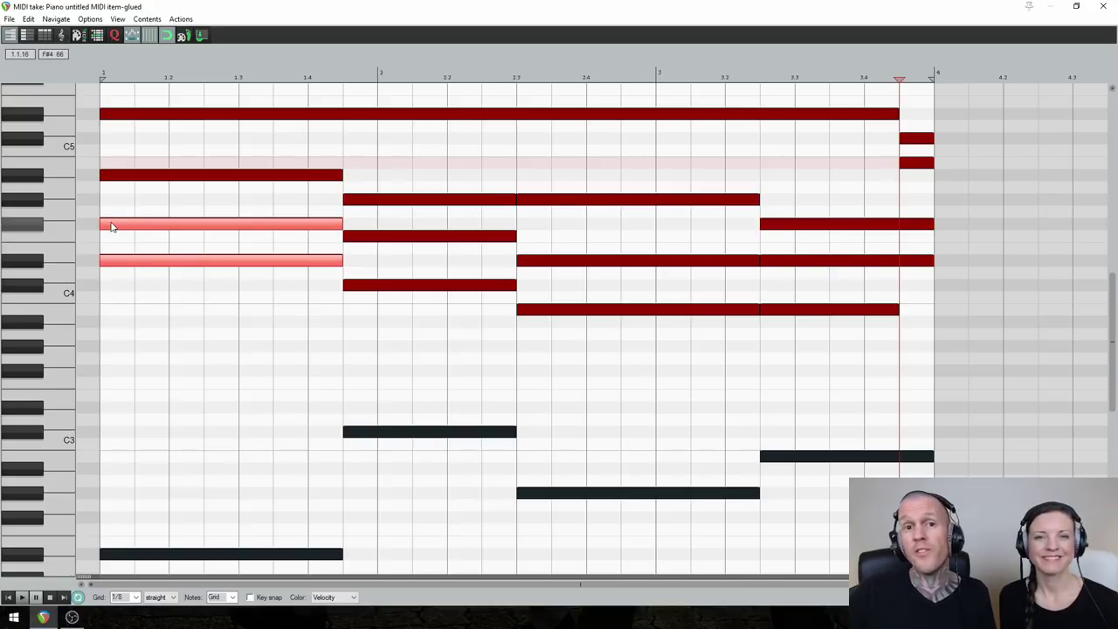
click(114, 243)
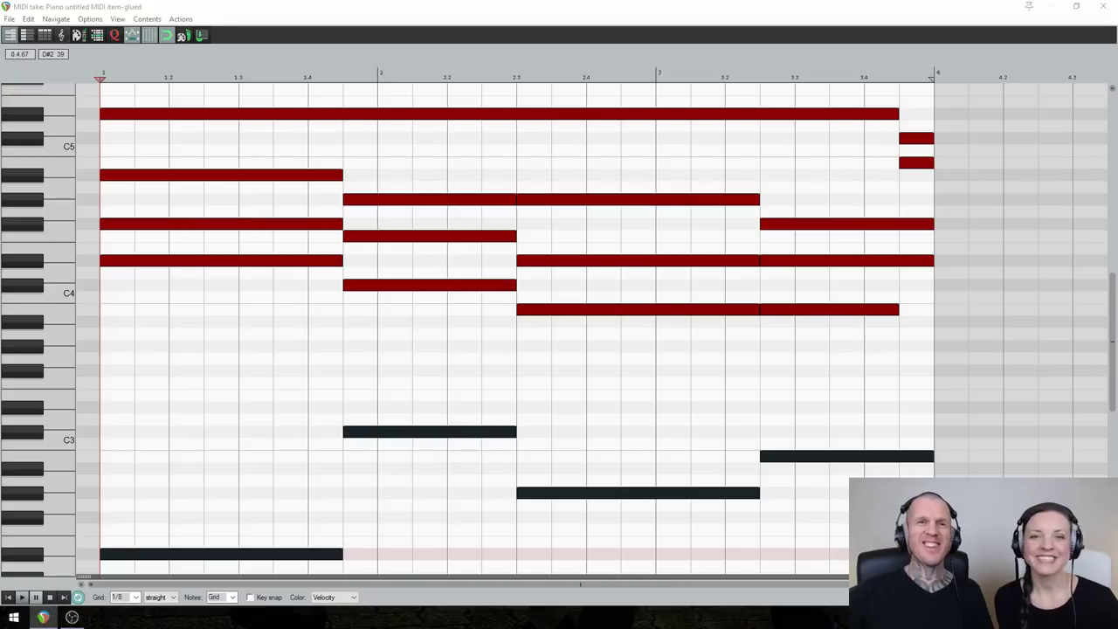
key(space)
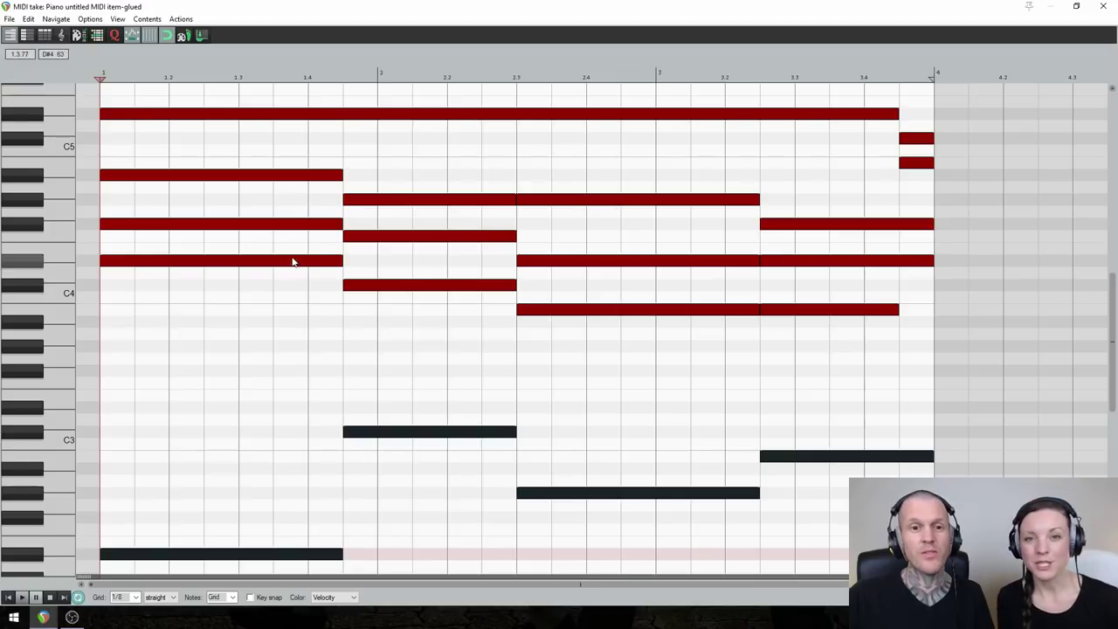
Select the first and second chords' notes to compare them
drag(293, 255, 367, 304)
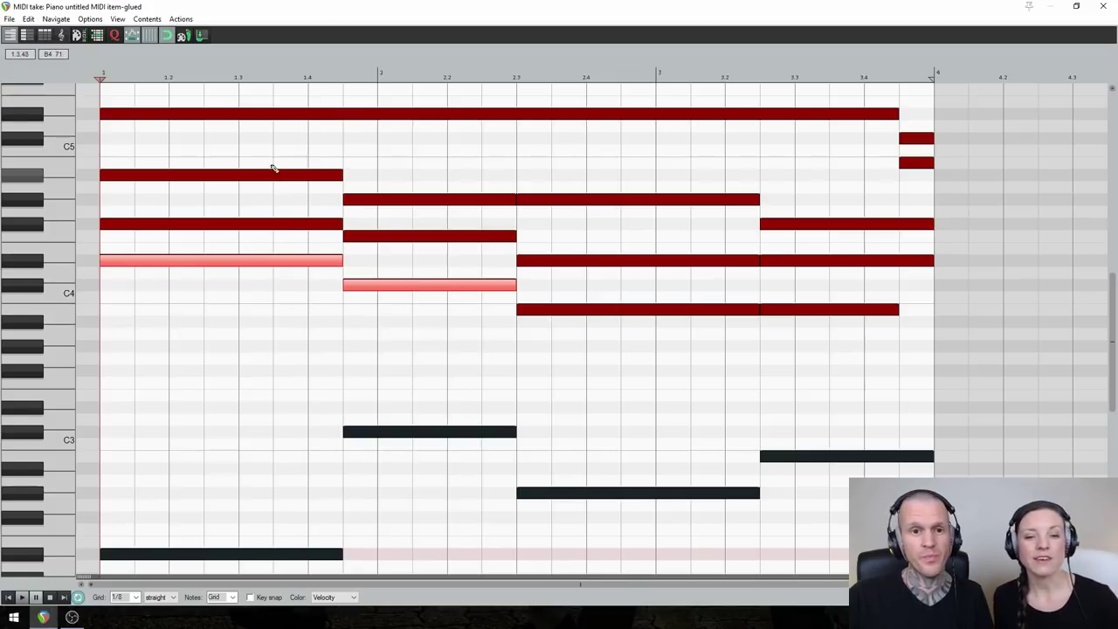
drag(268, 159, 296, 291)
drag(393, 174, 437, 306)
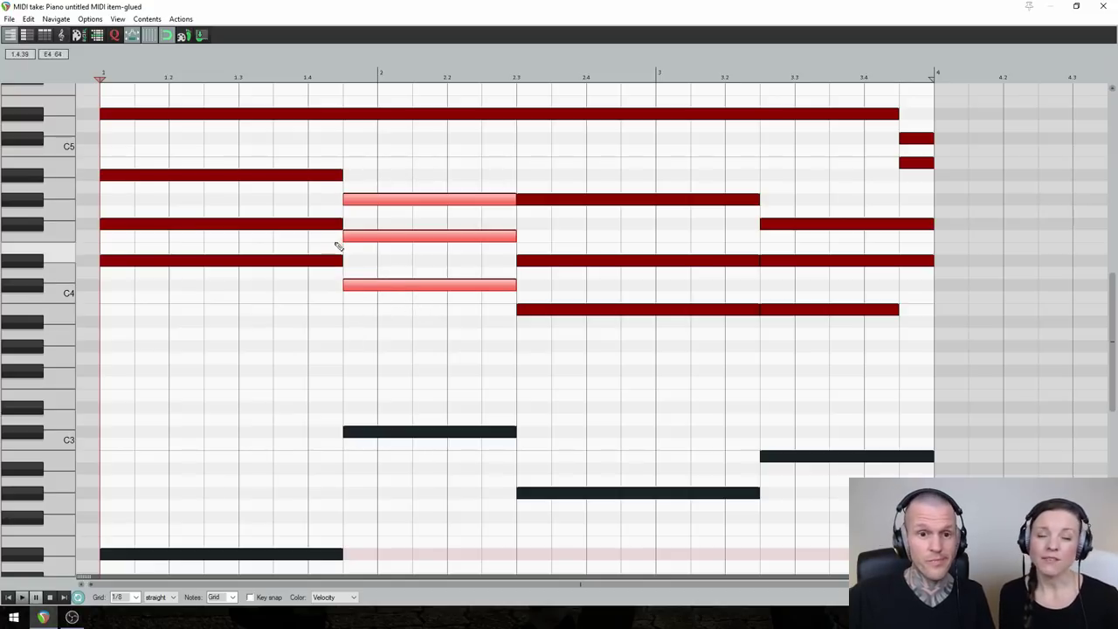
mouse_move(346, 237)
mouse_down()
mouse_move(308, 237)
mouse_move(344, 237)
mouse_up()
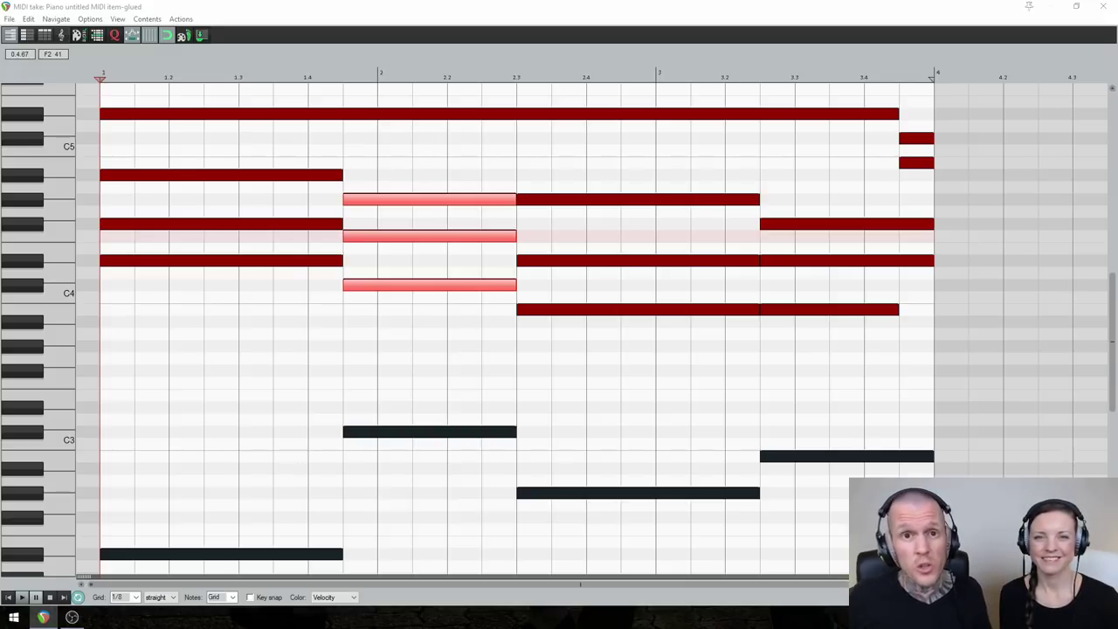
Split the first chord's F#4 an eighth before beat 4 and lower the end to F4
drag(287, 145, 337, 264)
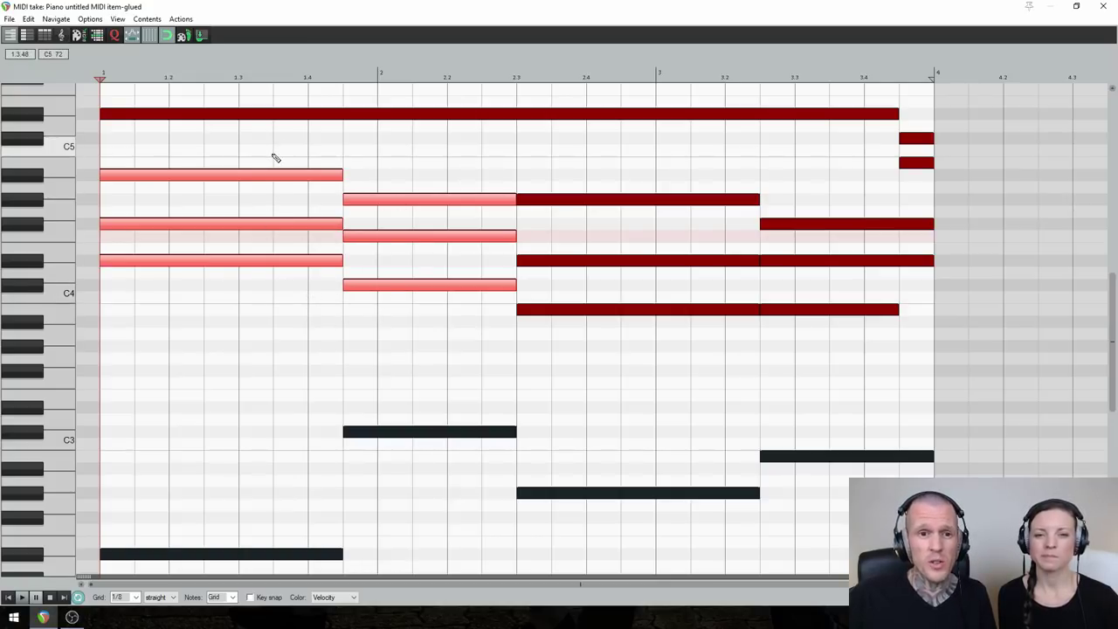
drag(275, 158, 319, 297)
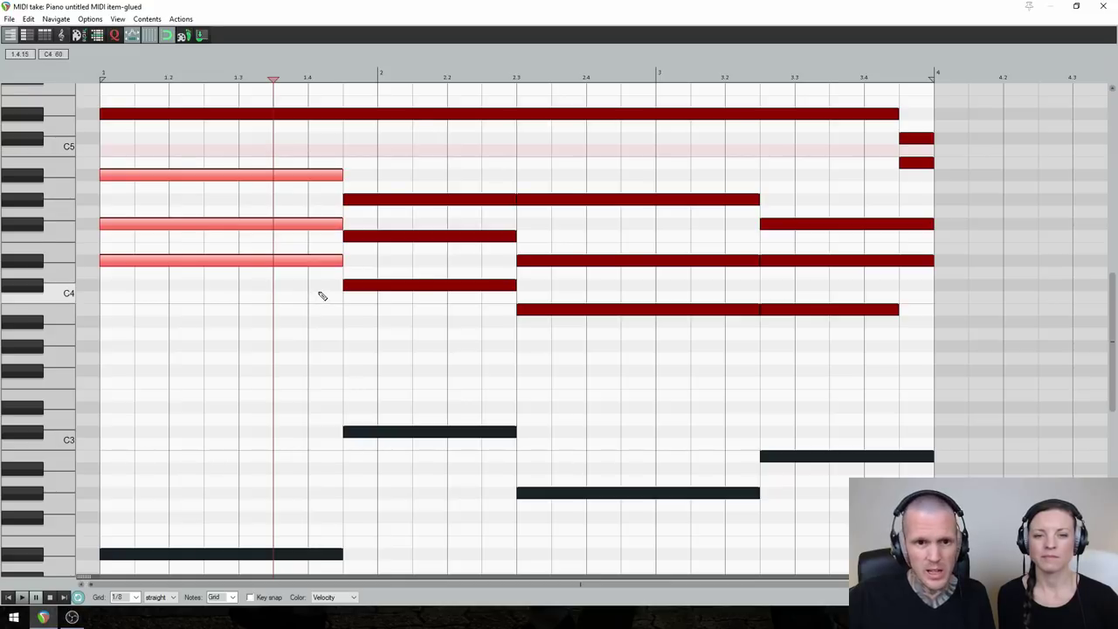
key(s)
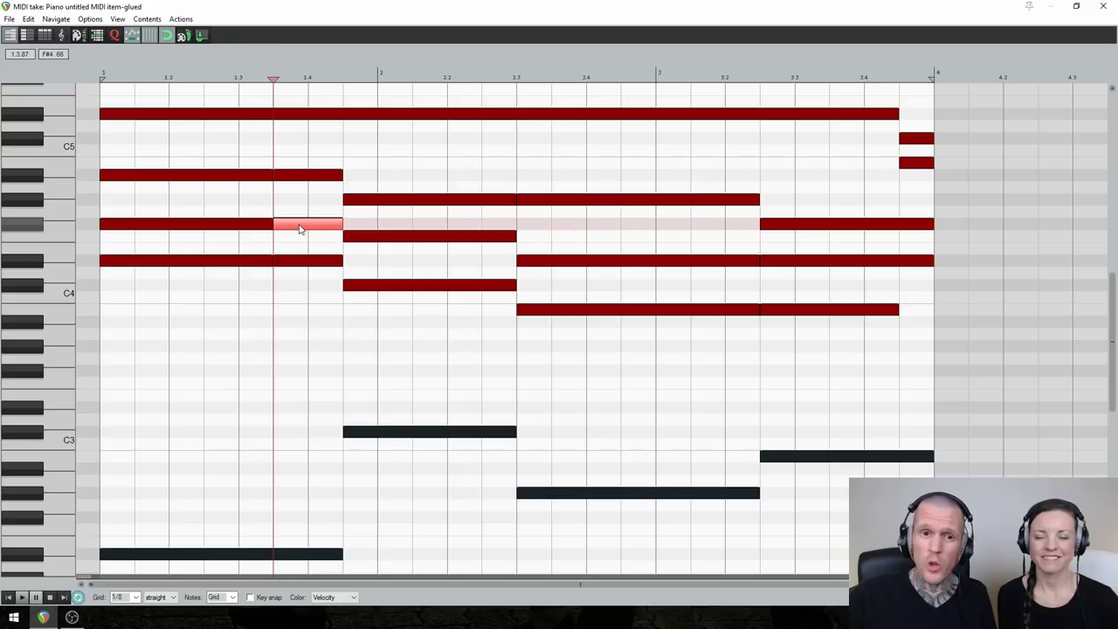
drag(293, 229, 293, 238)
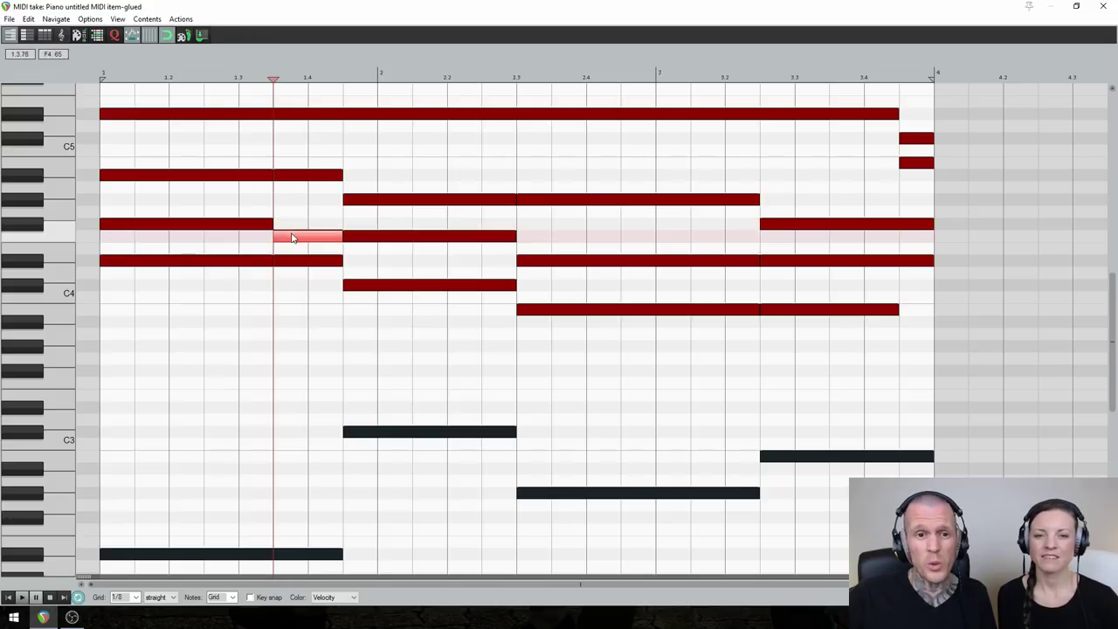
Select the following F4 and play back to hear the anticipation
ctrl+click(360, 238)
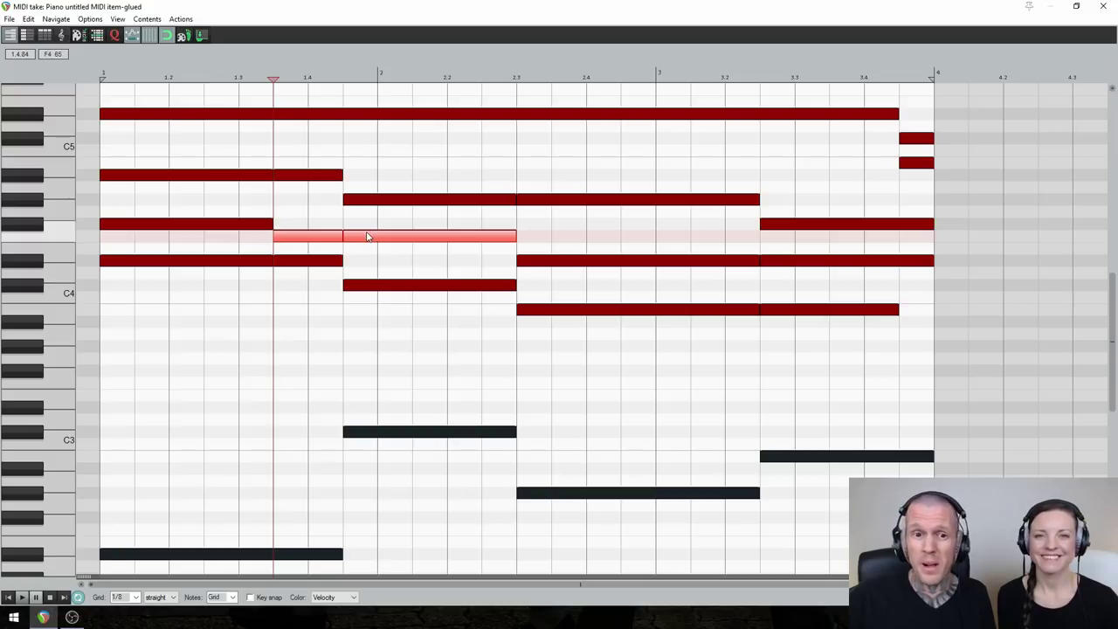
key(space)
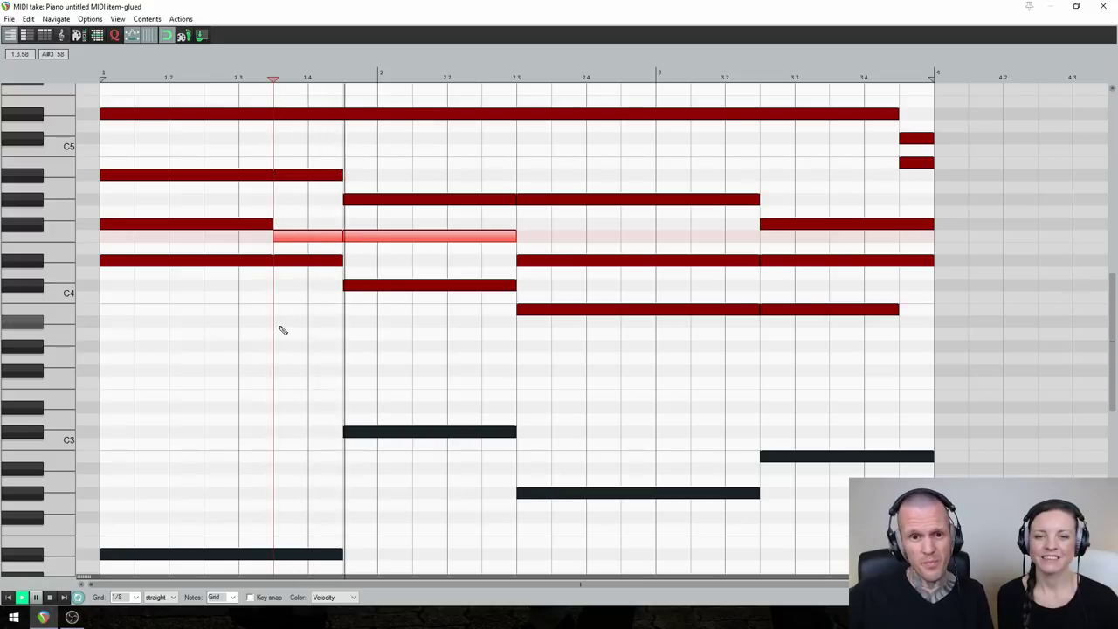
key(space)
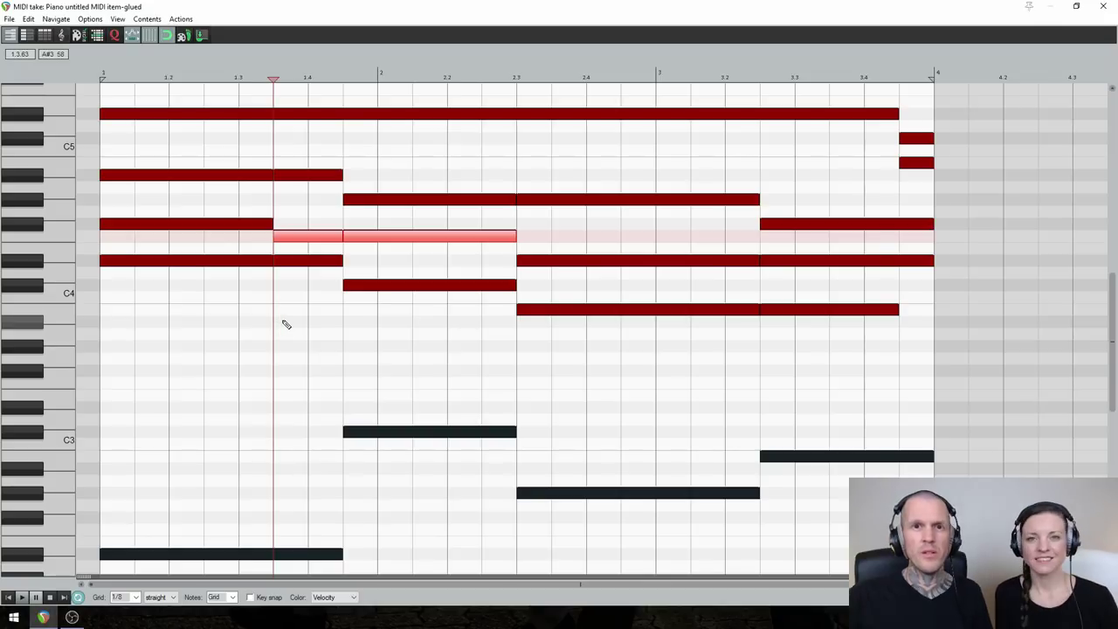
End the first chord's lowest note an eighth early and add a short note anticipating the second chord's bass
click(358, 286)
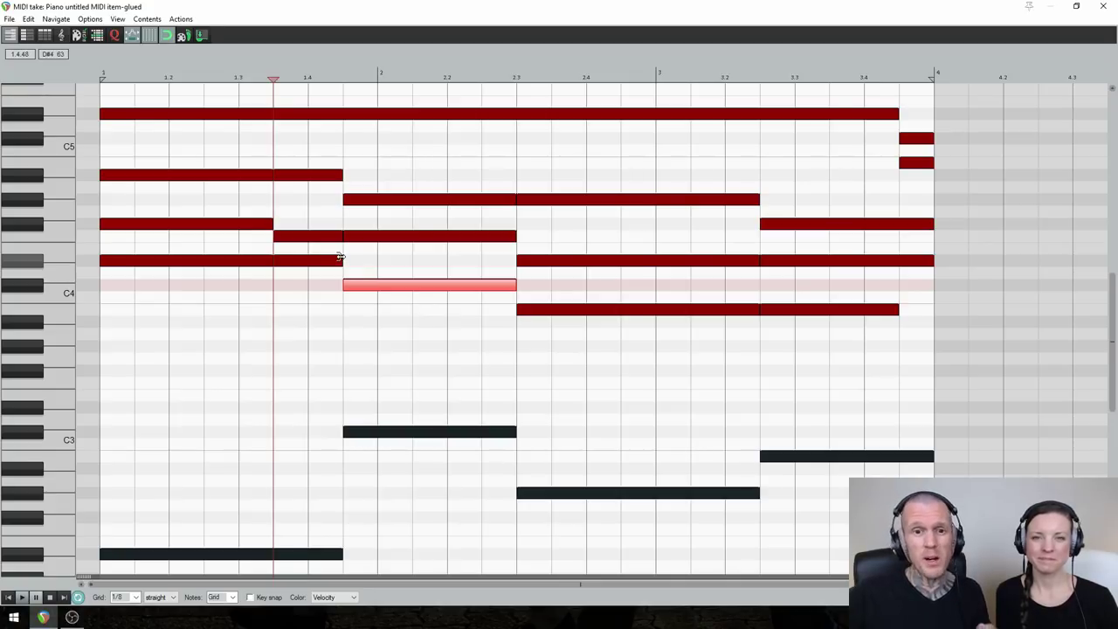
drag(340, 260, 308, 260)
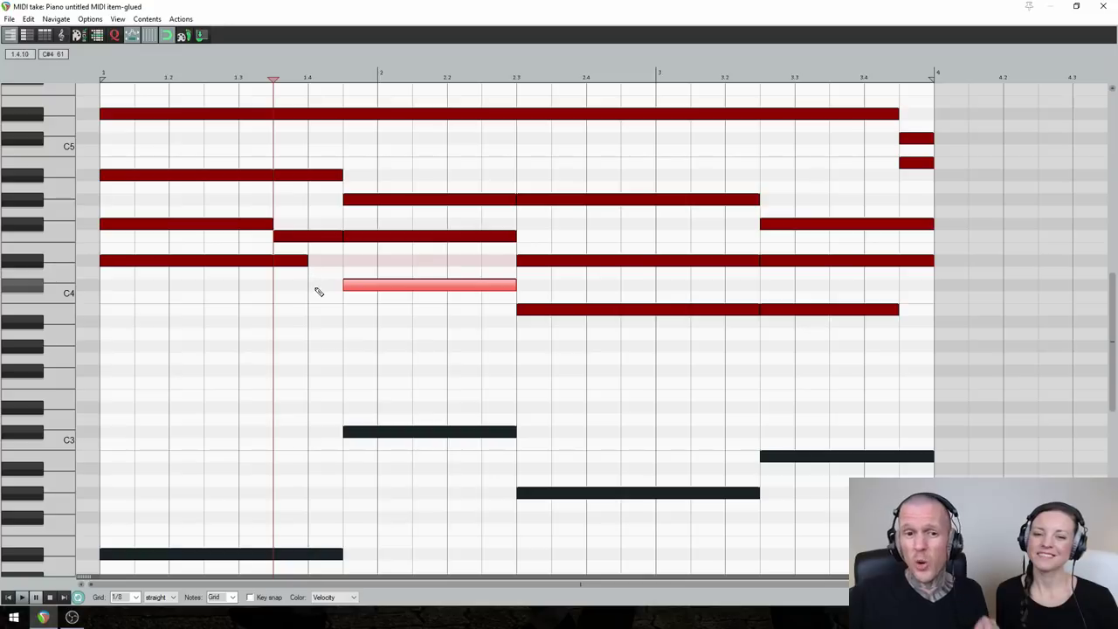
click(323, 286)
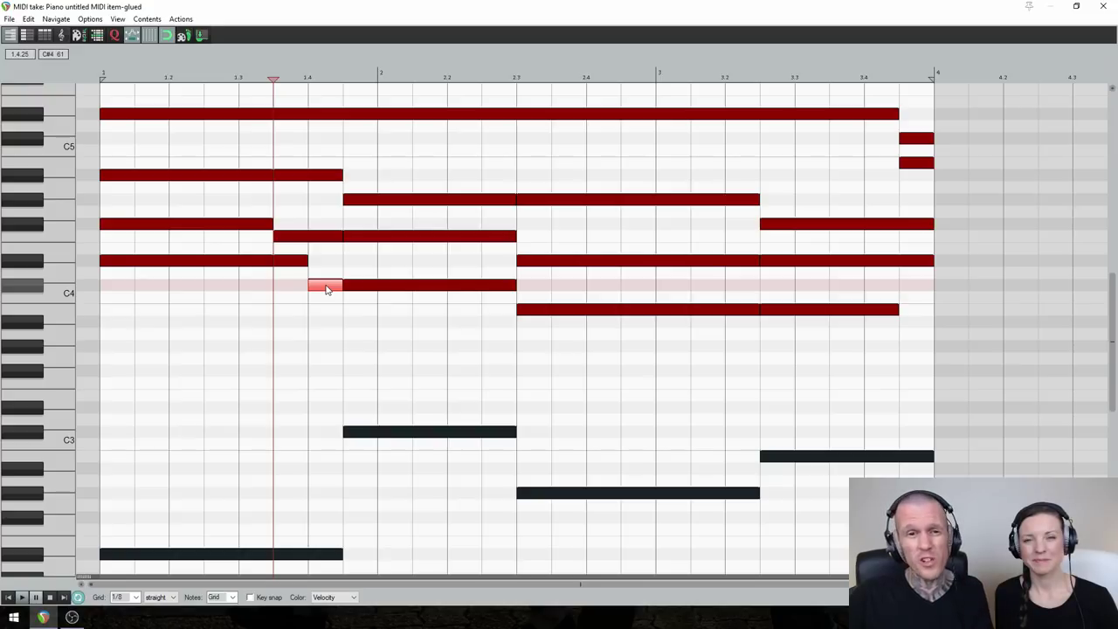
Select the first two chords and play from the start to hear the changes
drag(238, 157, 400, 312)
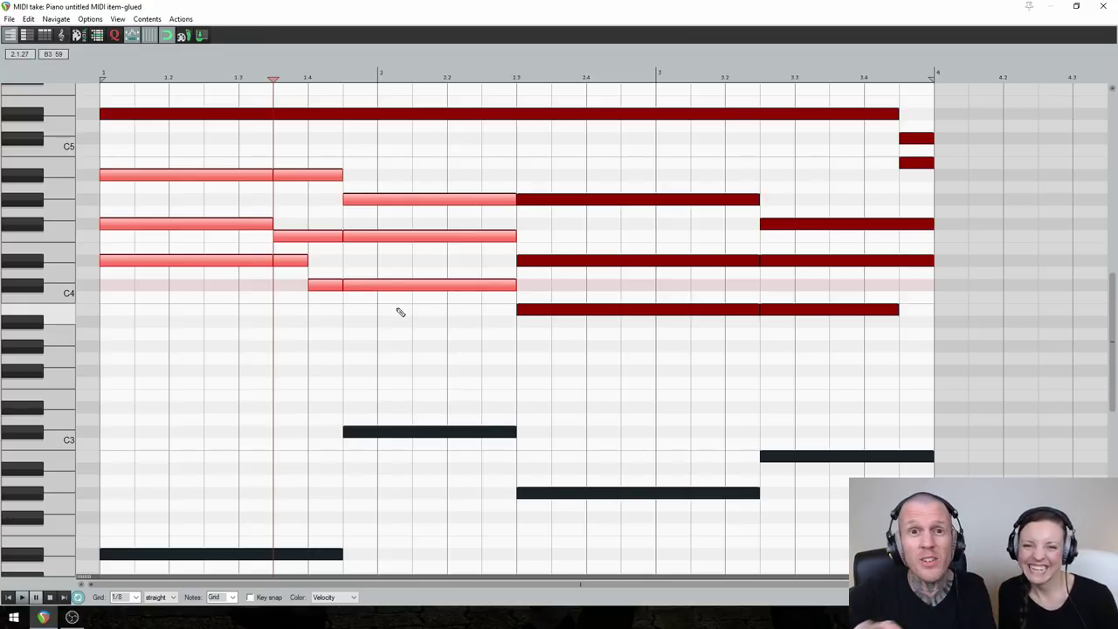
key(Home)
key(space)
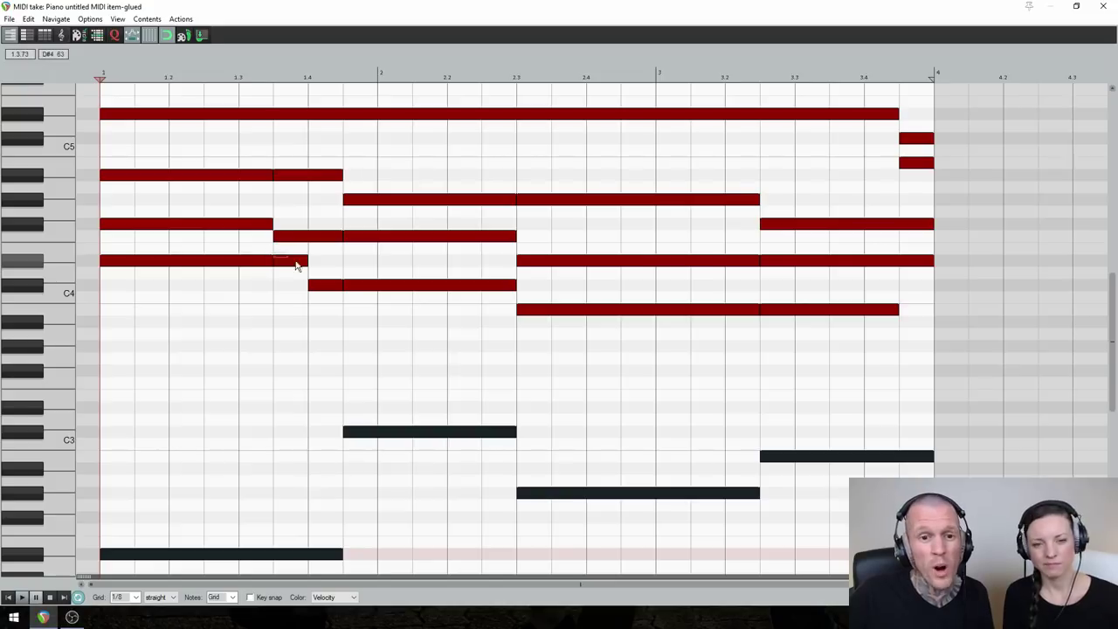
mouse_move(296, 265)
mouse_down()
mouse_move(322, 297)
mouse_move(308, 266)
mouse_up()
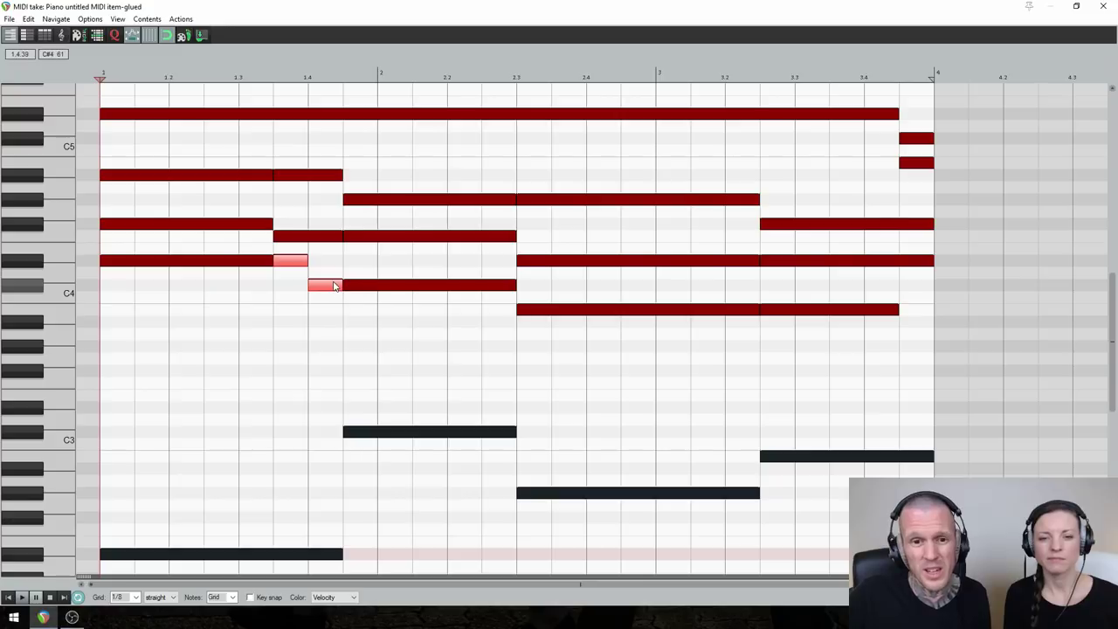
drag(273, 220, 286, 241)
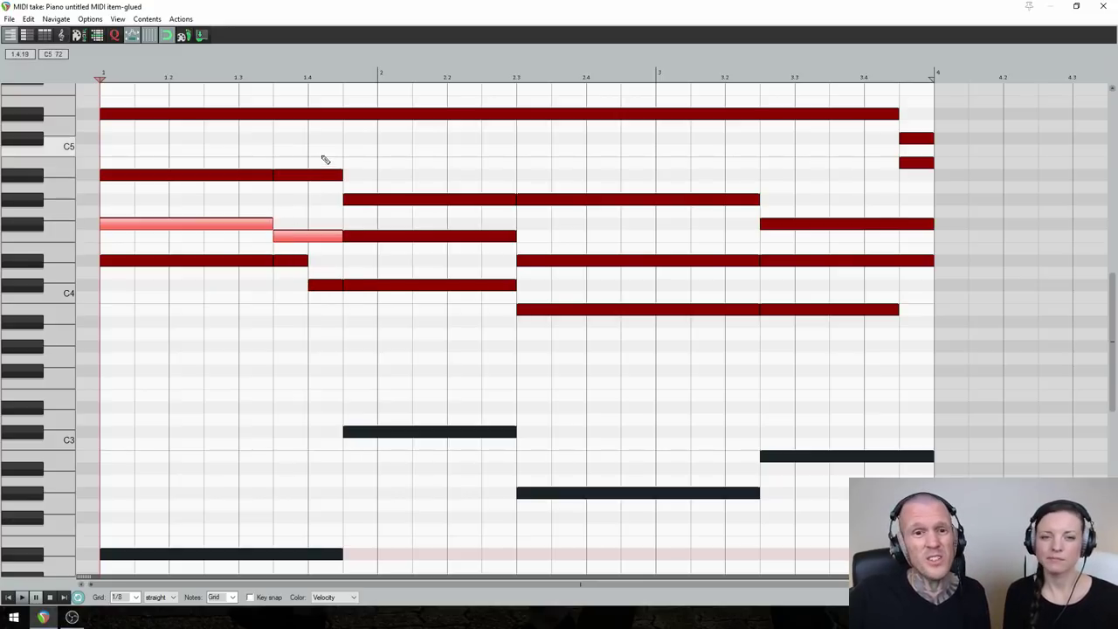
drag(323, 160, 360, 218)
drag(496, 273, 543, 325)
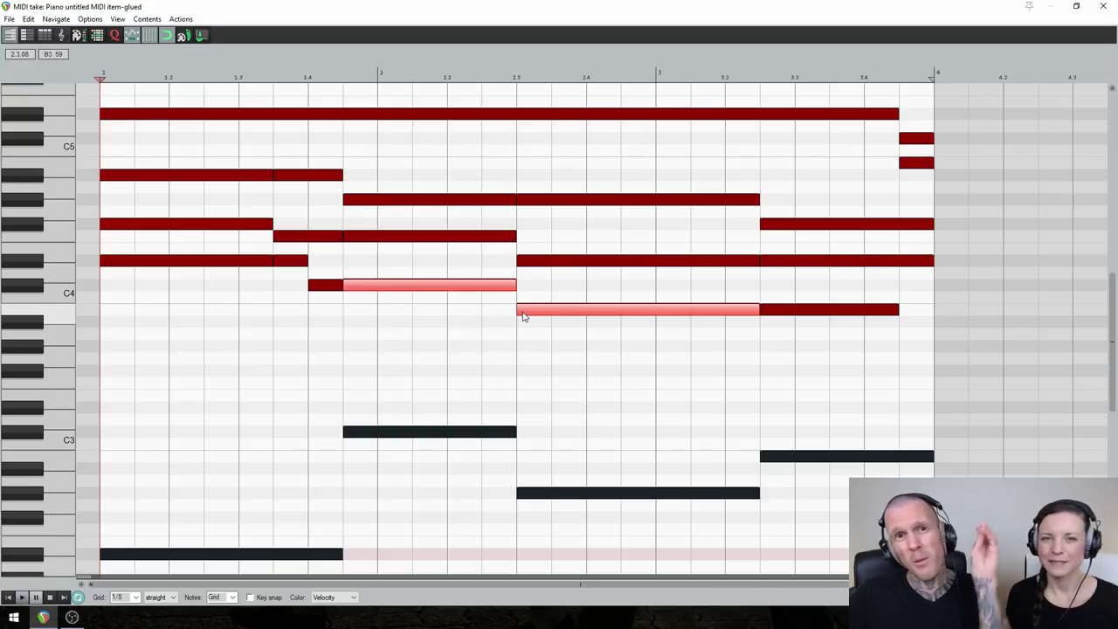
Delay the third chord's B3 by an eighth and fill the gap with a short C#4 anticipation
click(523, 312)
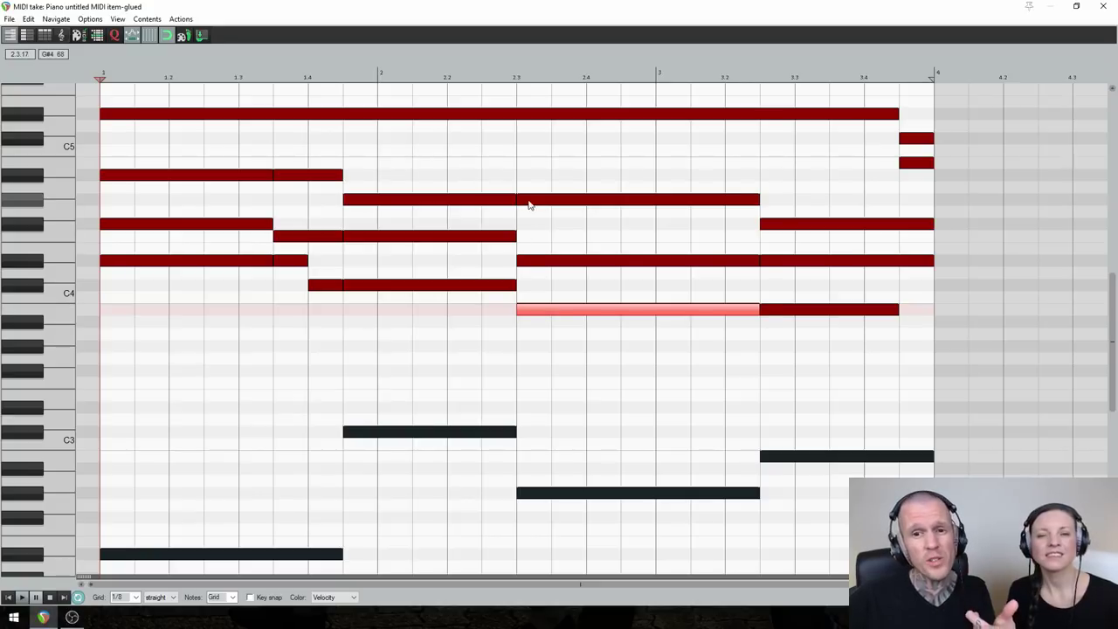
click(530, 200)
click(532, 312)
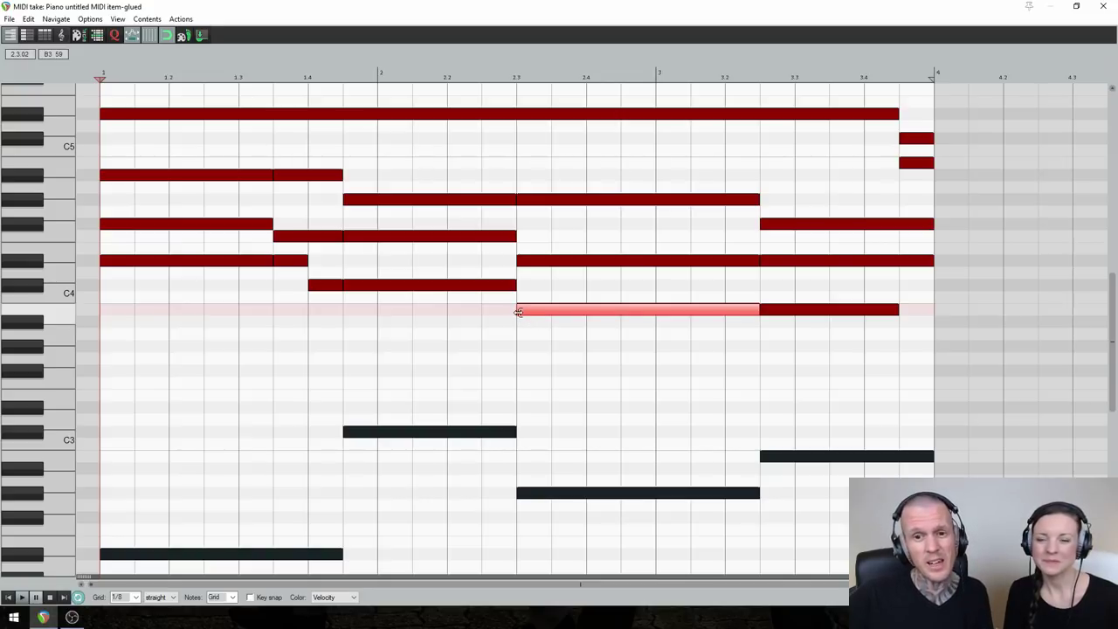
drag(518, 312, 538, 288)
click(529, 311)
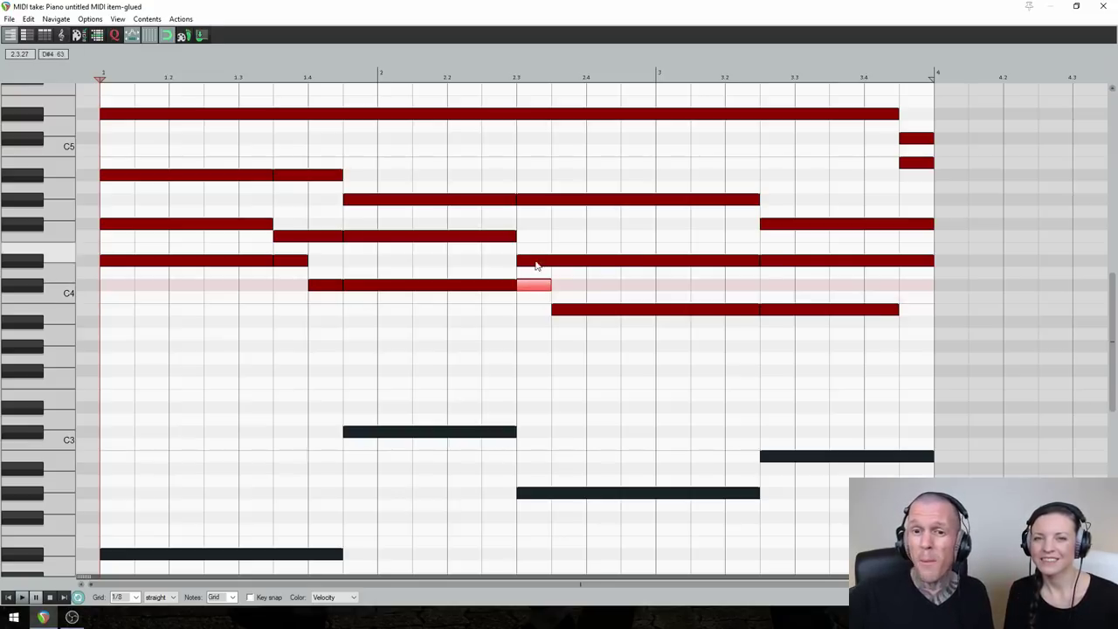
click(564, 314)
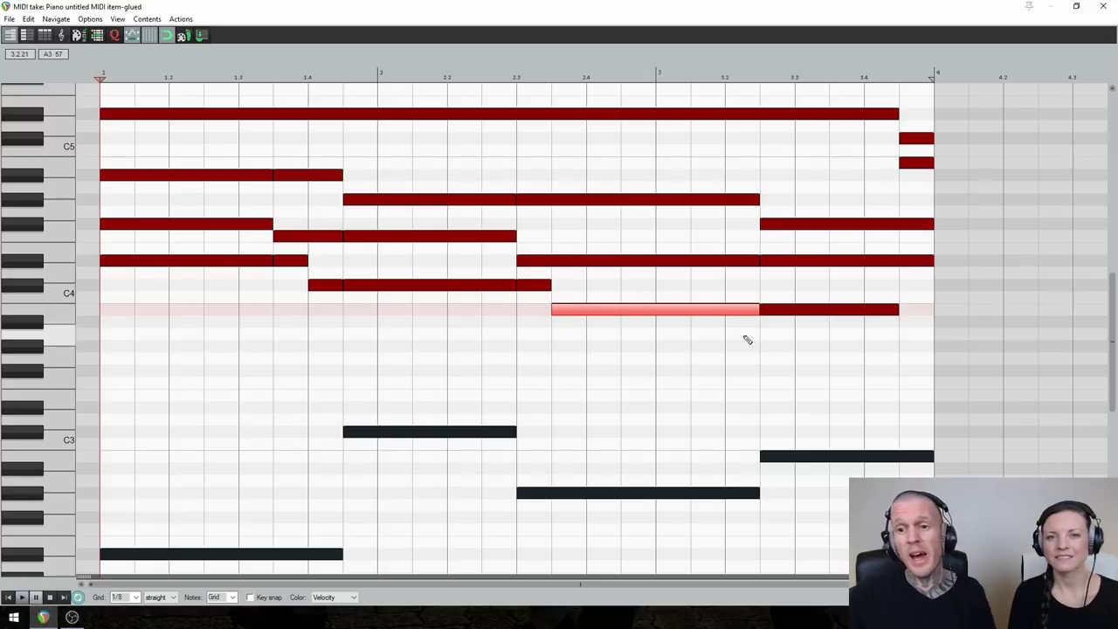
Inspect the long B3 and the notes starting the last chord
click(763, 323)
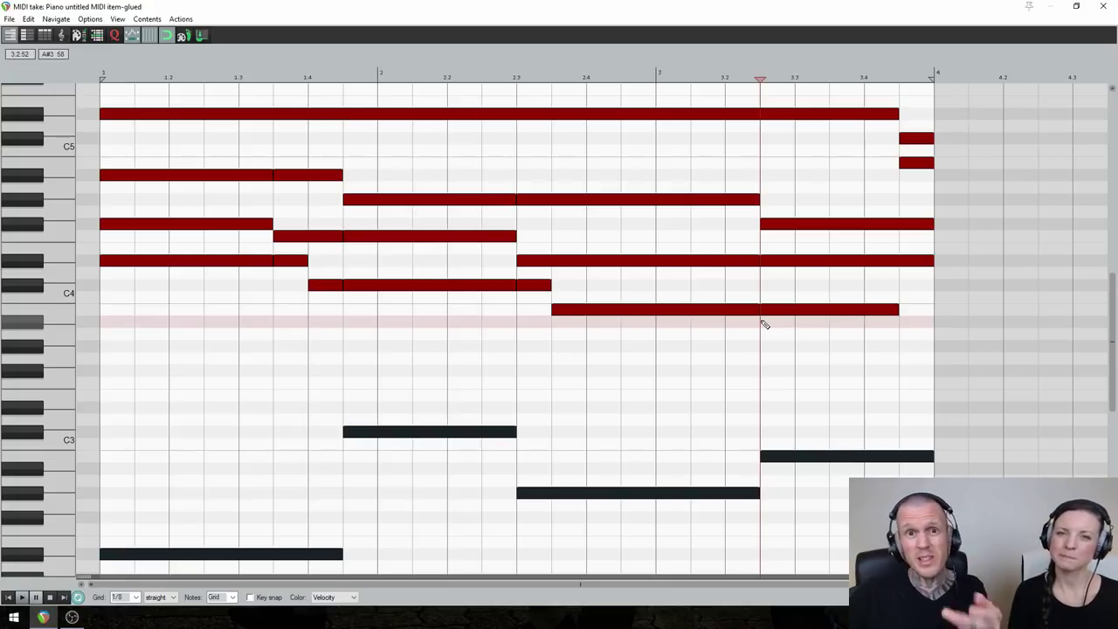
click(726, 309)
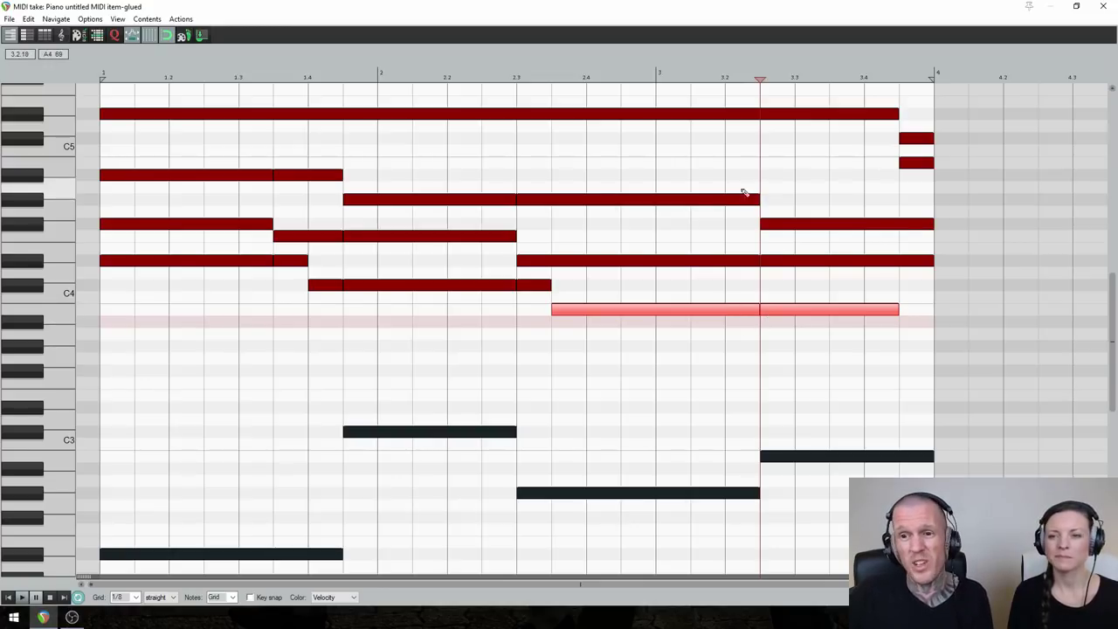
drag(741, 192, 785, 271)
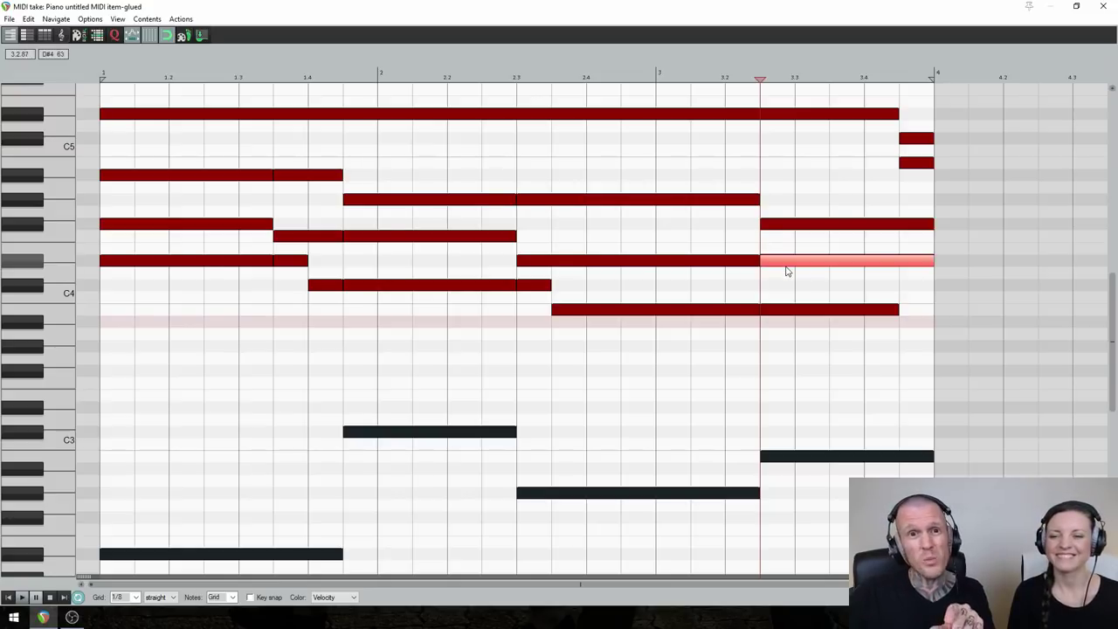
Split the last chord's D#4 at 3.3 and 3.4 and drop the middle piece to C#4
click(796, 260)
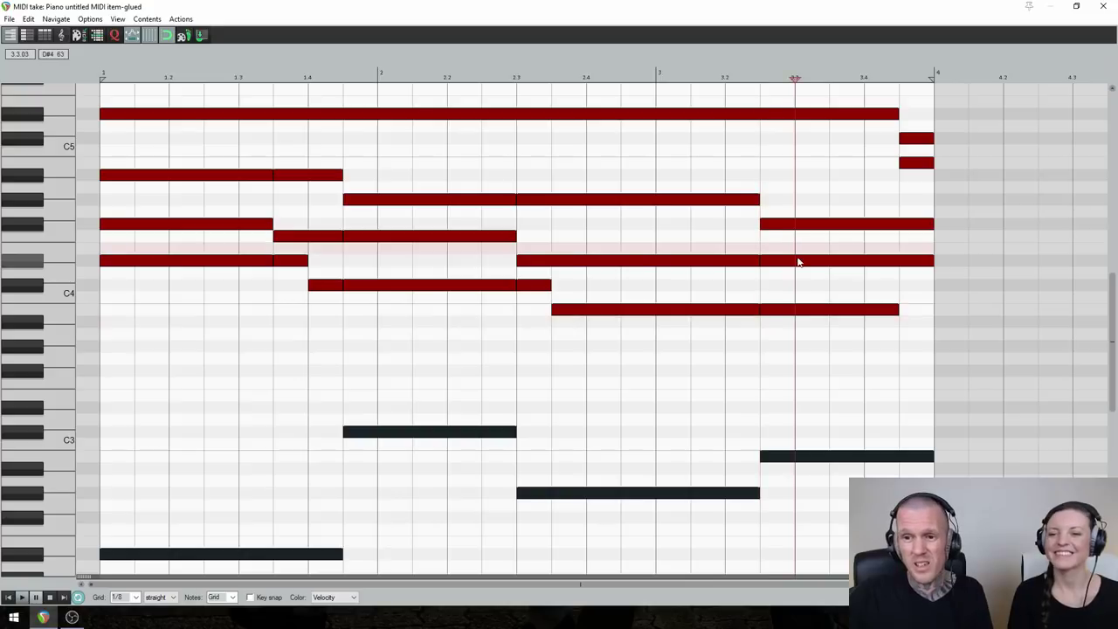
click(866, 250)
click(868, 264)
key(s)
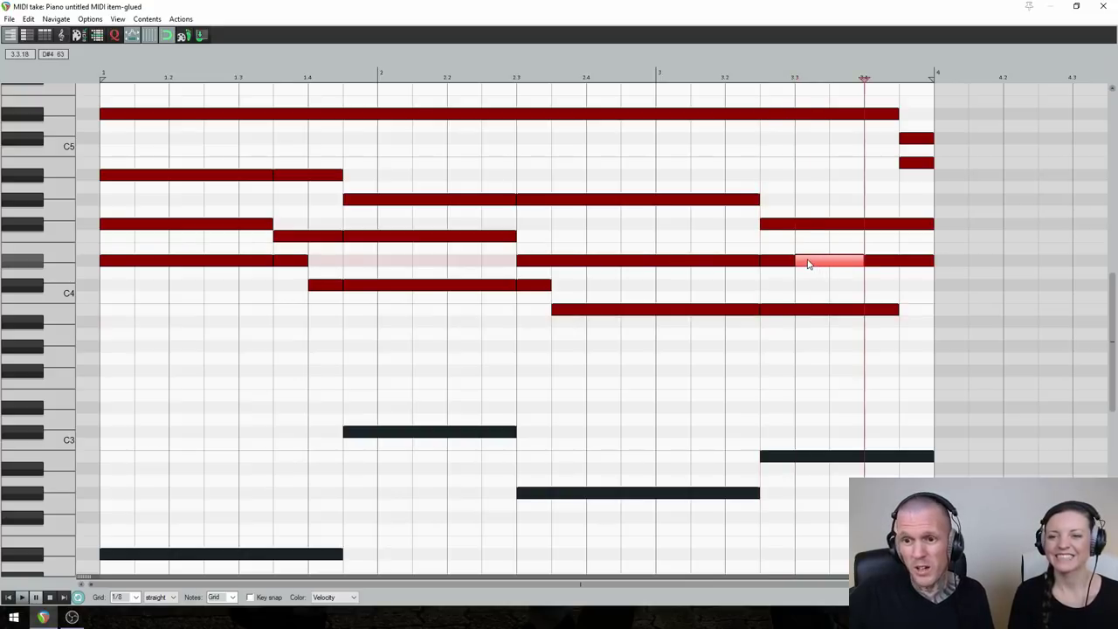
drag(809, 264, 809, 290)
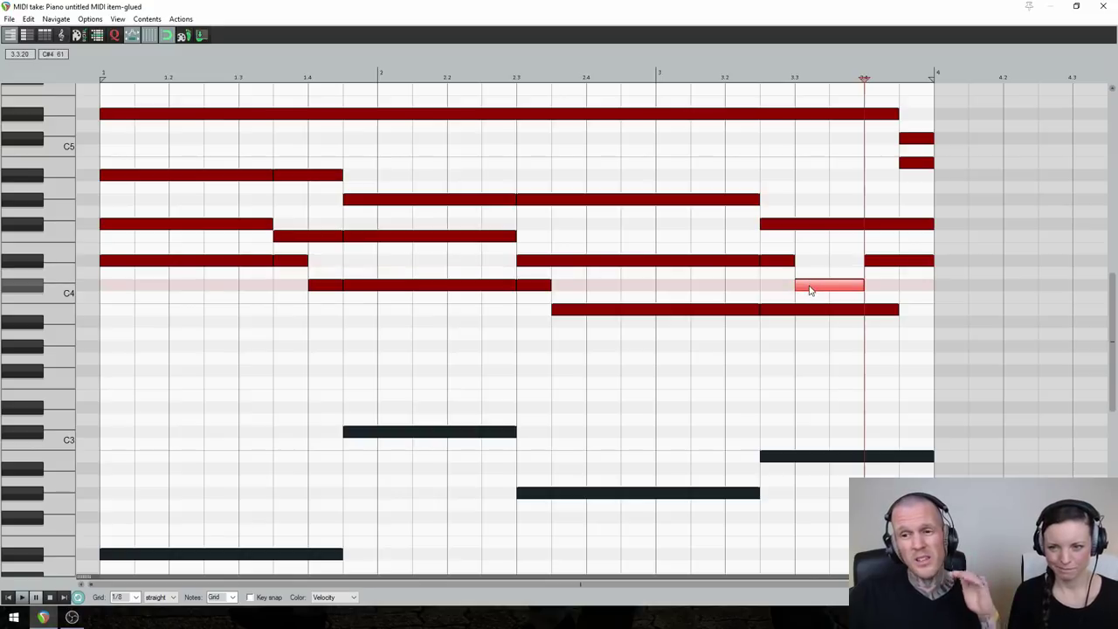
click(882, 264)
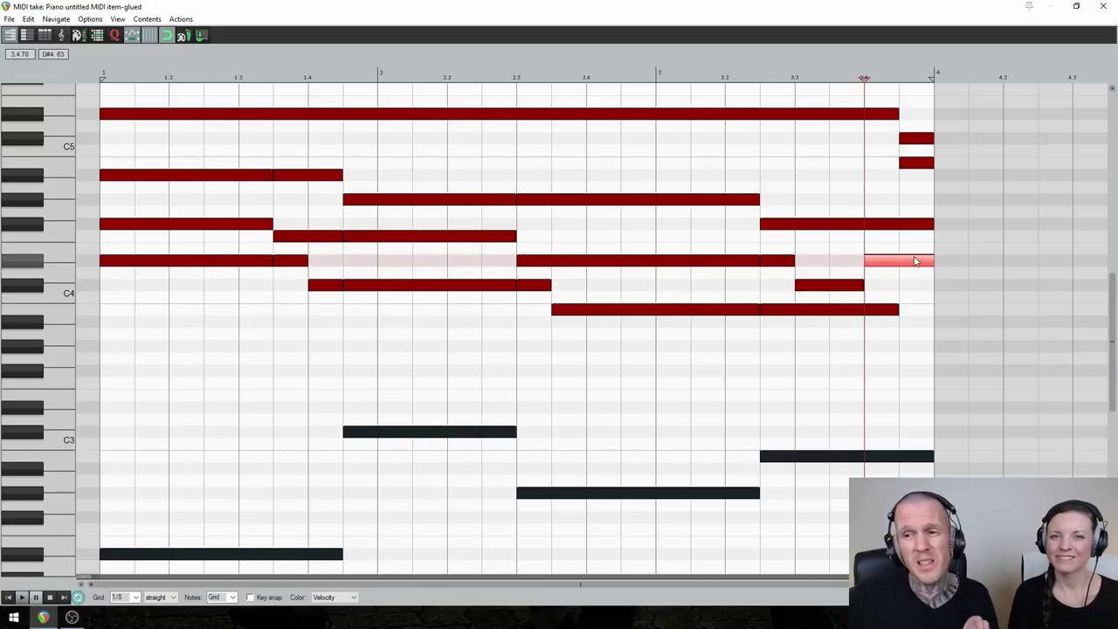
click(135, 265)
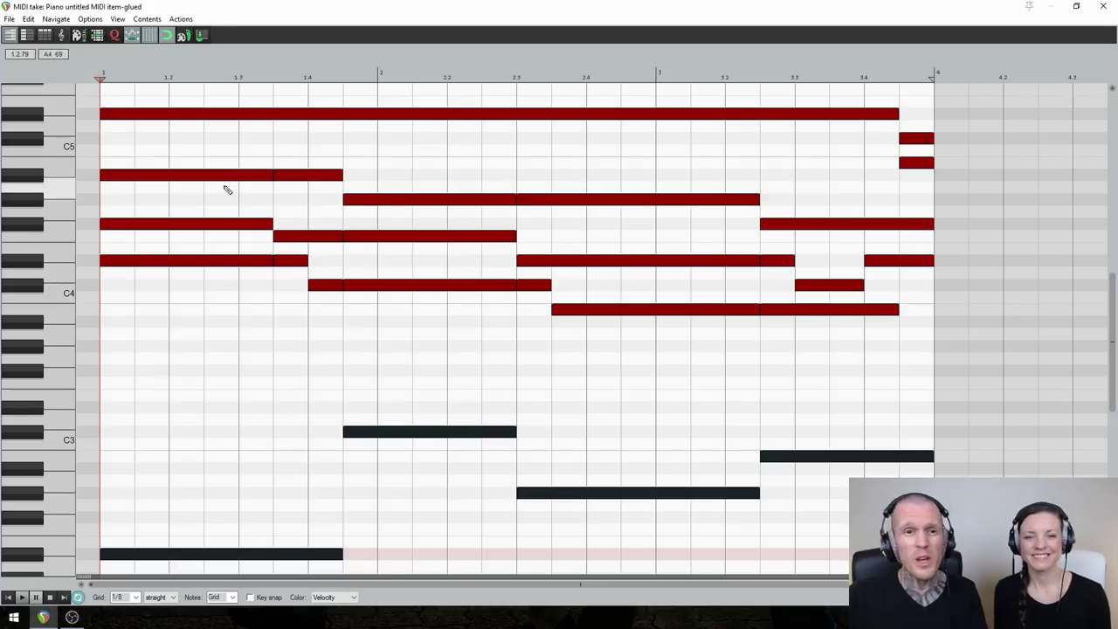
Join the split upper-note, D#4, C#4 and B3 pieces into single notes, then check the opening and closing chords
drag(236, 161, 288, 200)
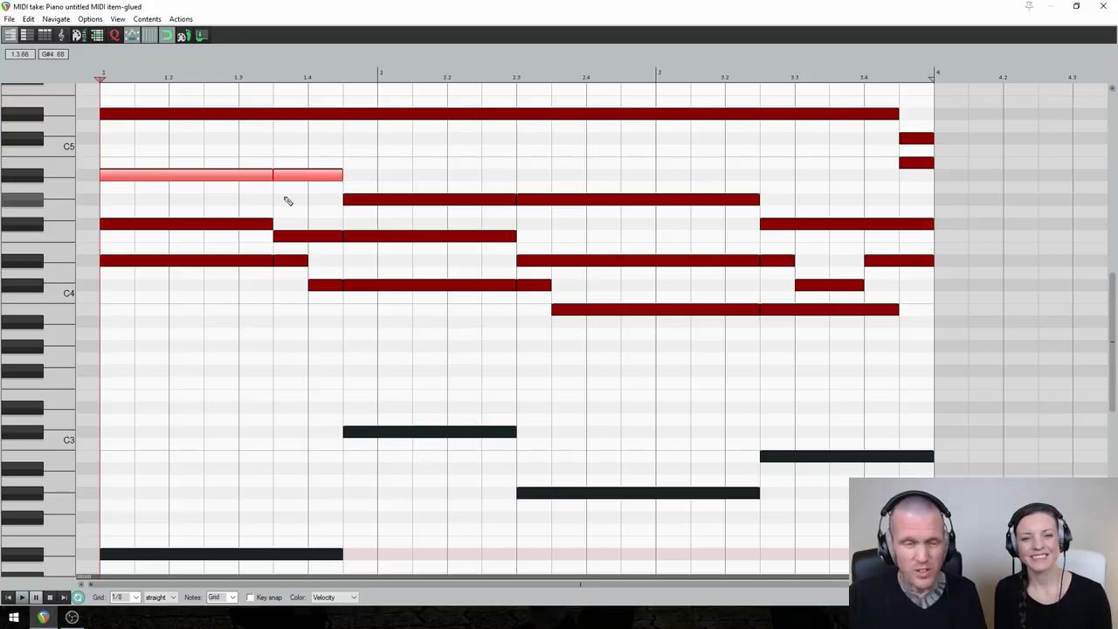
click(281, 261)
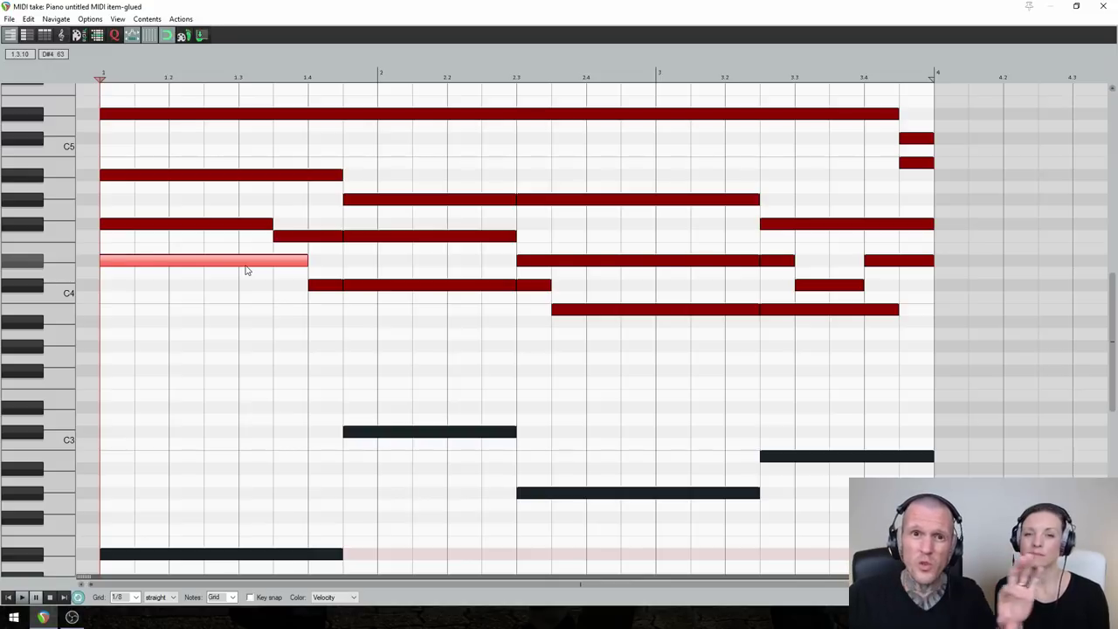
click(350, 237)
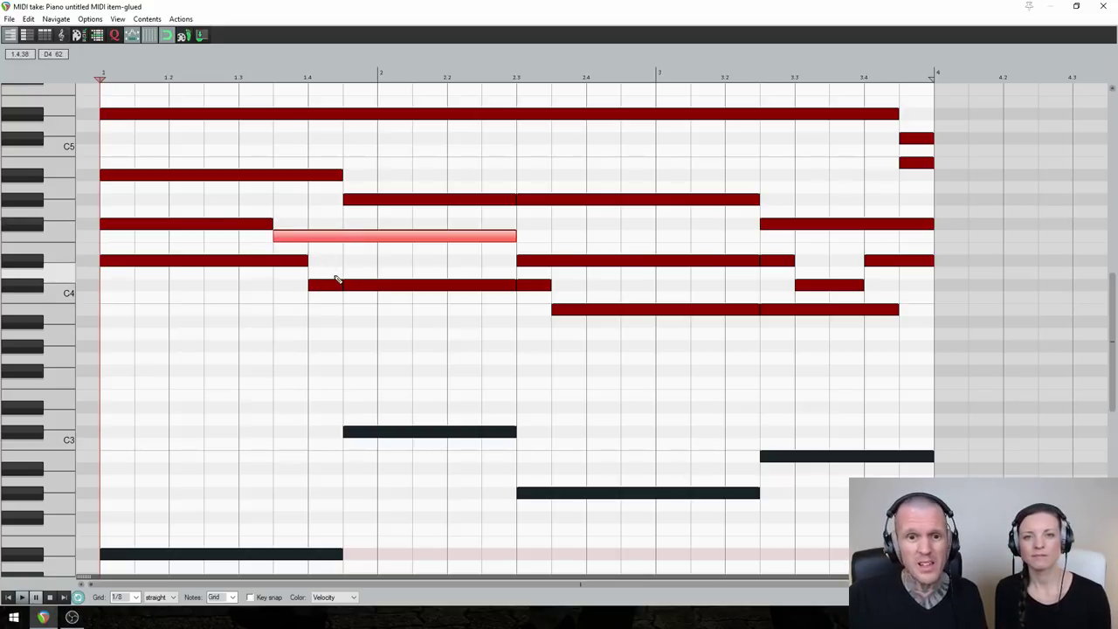
key(Right)
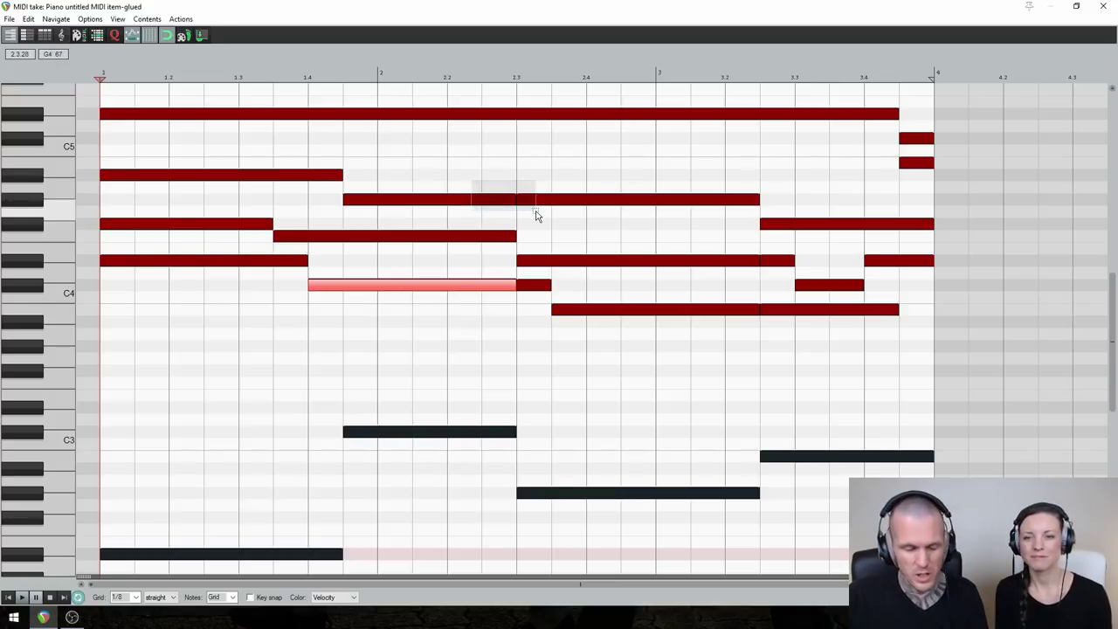
key(Right)
key(Left)
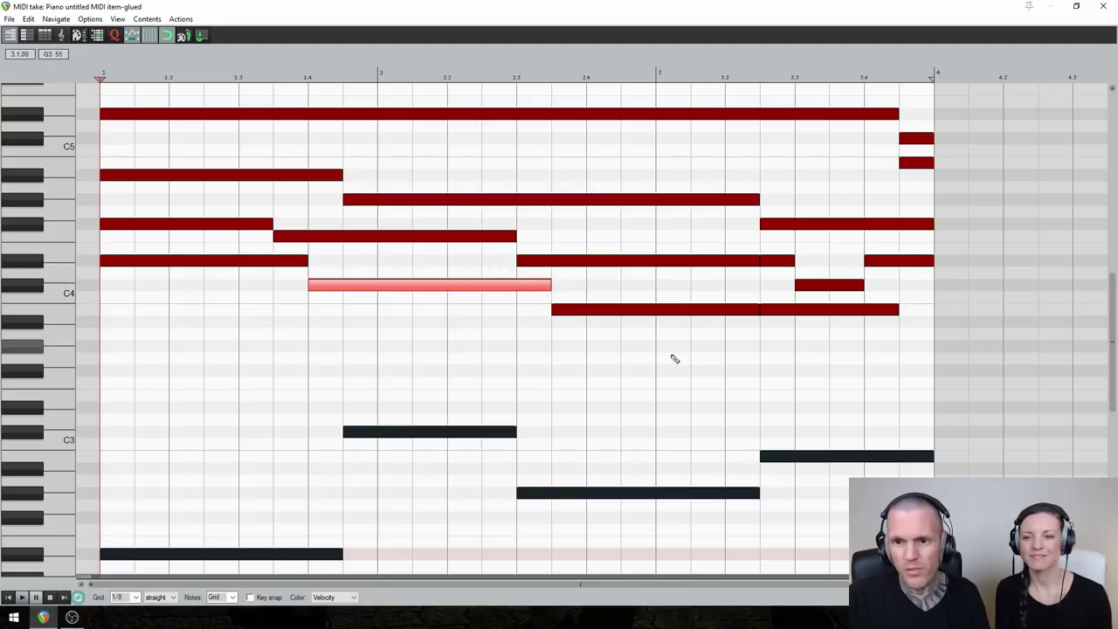
key(Right)
key(Right)
key(Right)
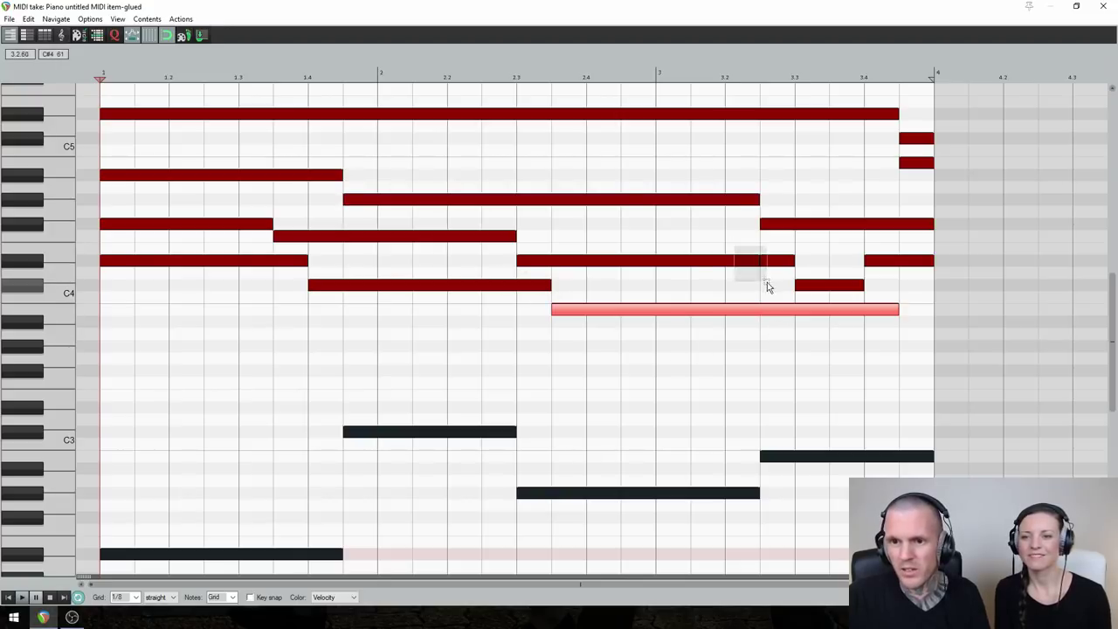
key(Left)
drag(931, 113, 950, 290)
drag(129, 103, 171, 285)
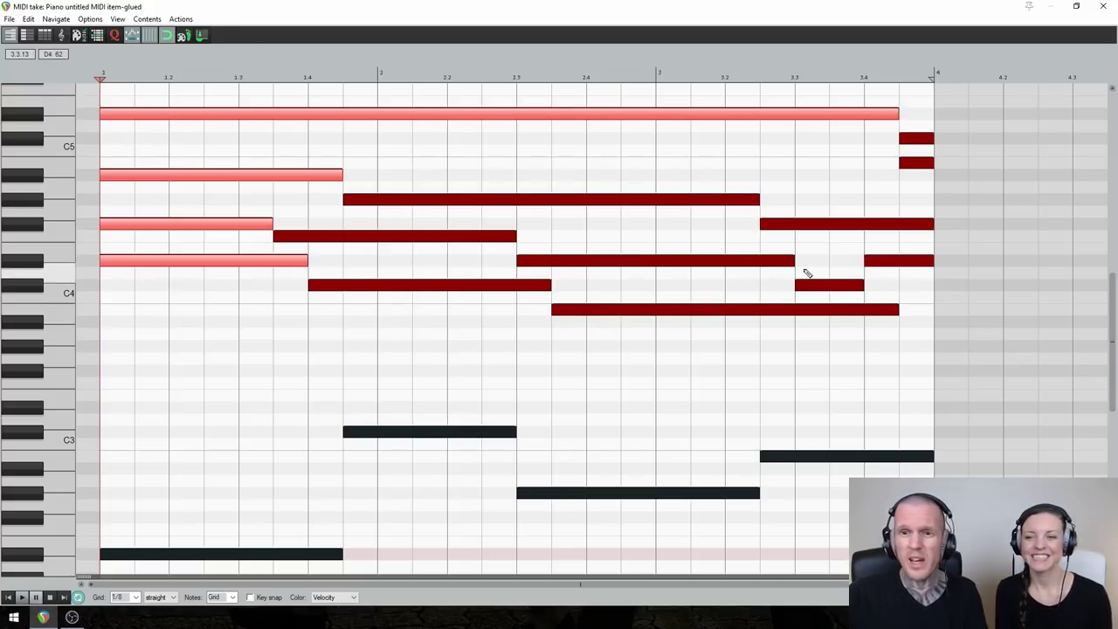
Copy the chord item to bar 4 and glue both into one item
click(1102, 6)
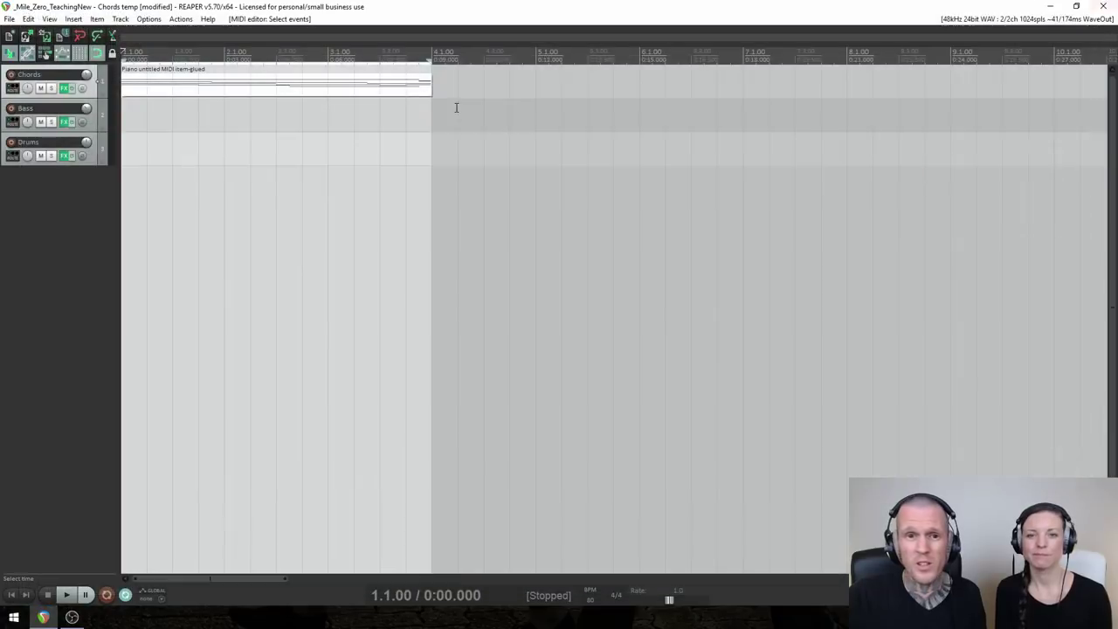
drag(145, 90, 462, 93)
right_click(419, 83)
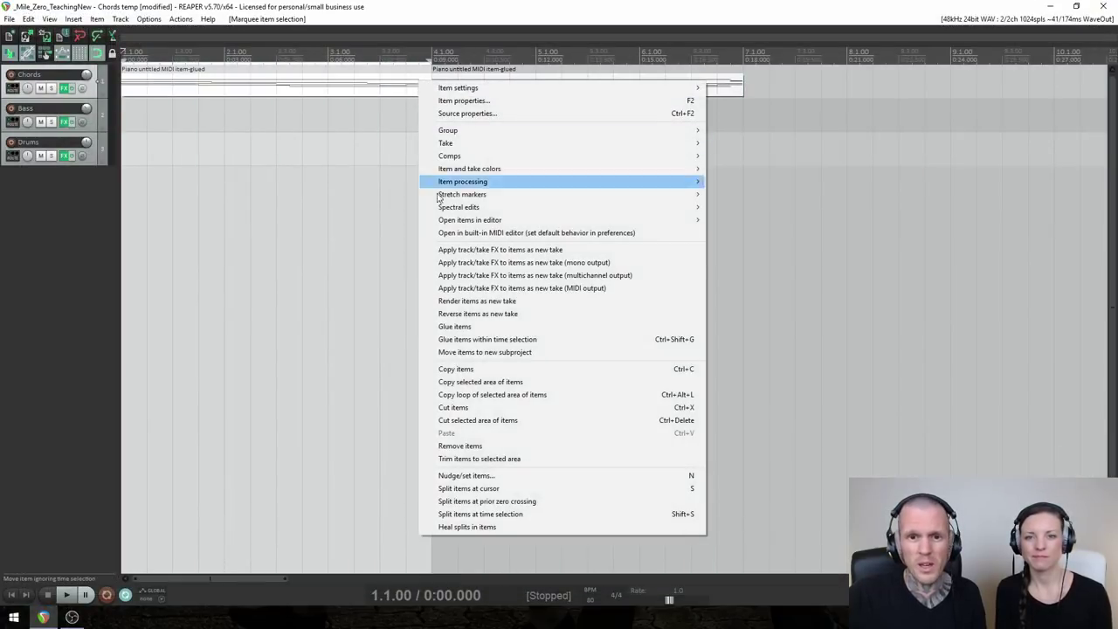
click(453, 326)
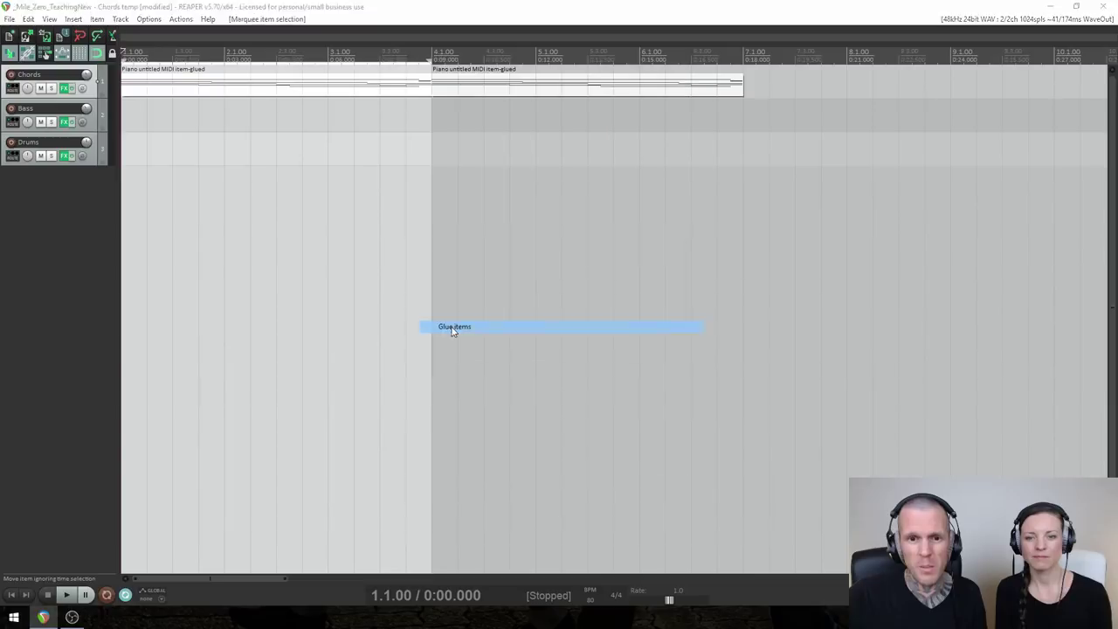
Open the glued item and select the two notes meeting at bar 4
double_click(429, 90)
scroll(469, 232, up, 2)
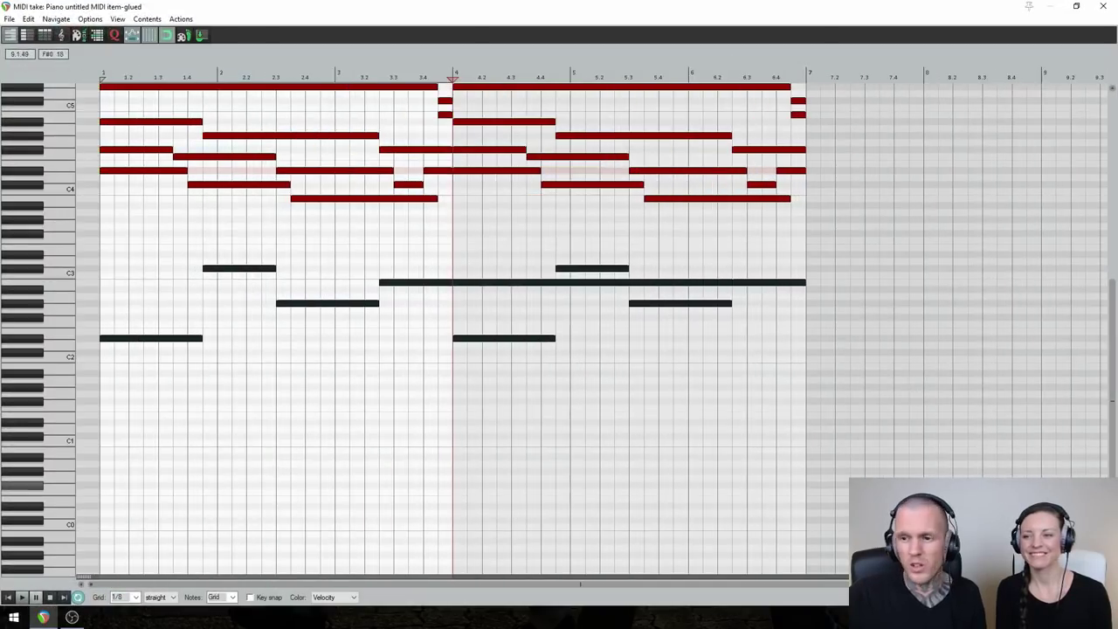
scroll(1114, 387, up, 3)
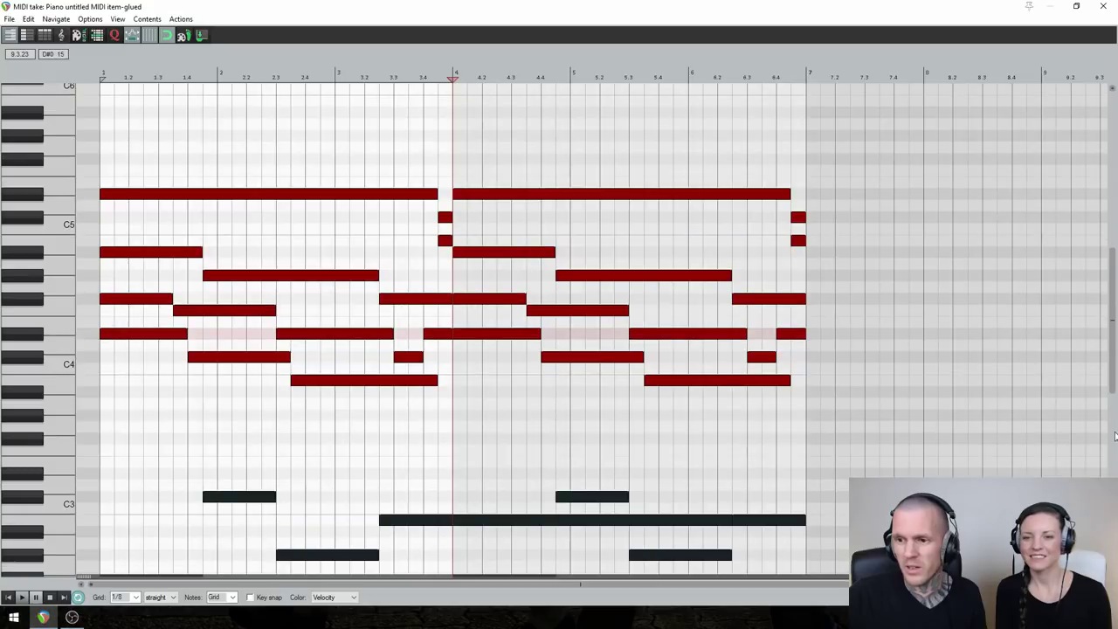
scroll(1114, 387, down, 2)
scroll(1114, 387, down, 1)
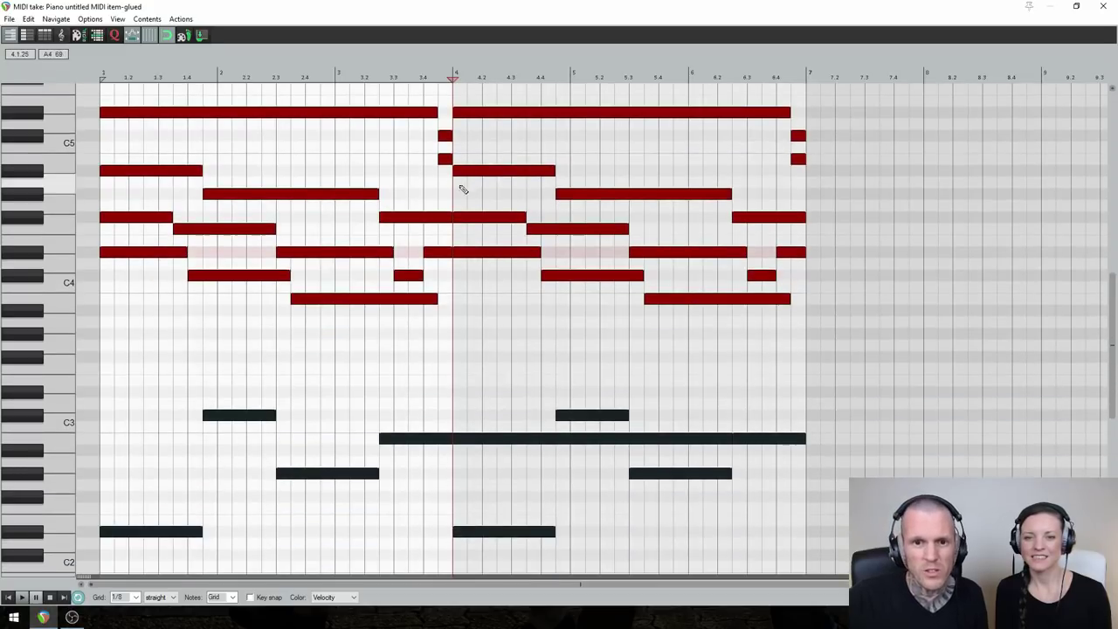
drag(474, 267, 479, 264)
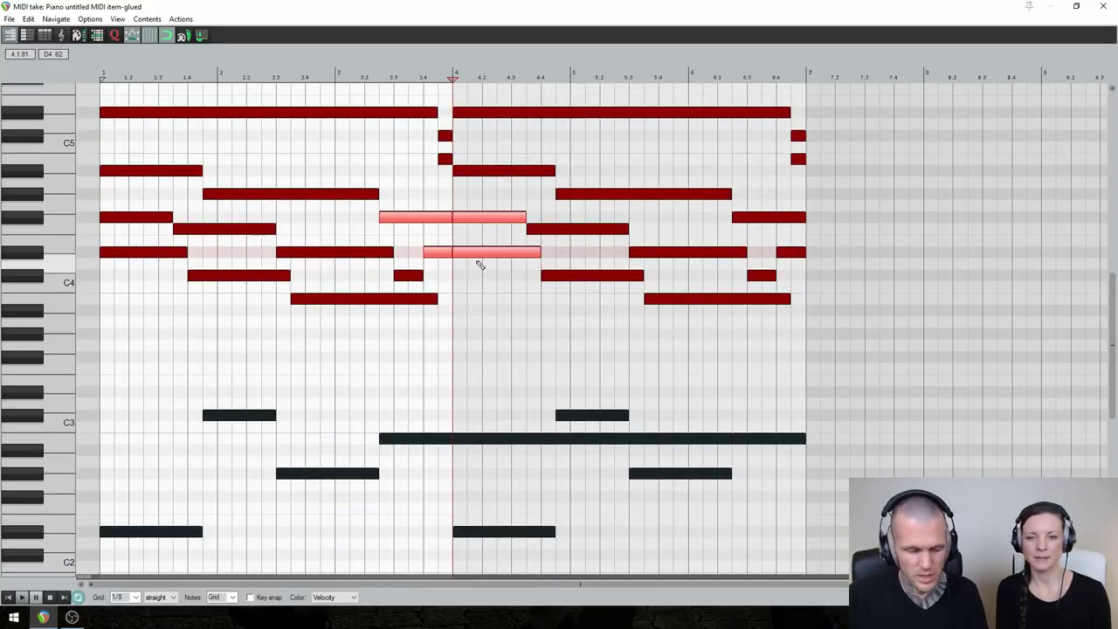